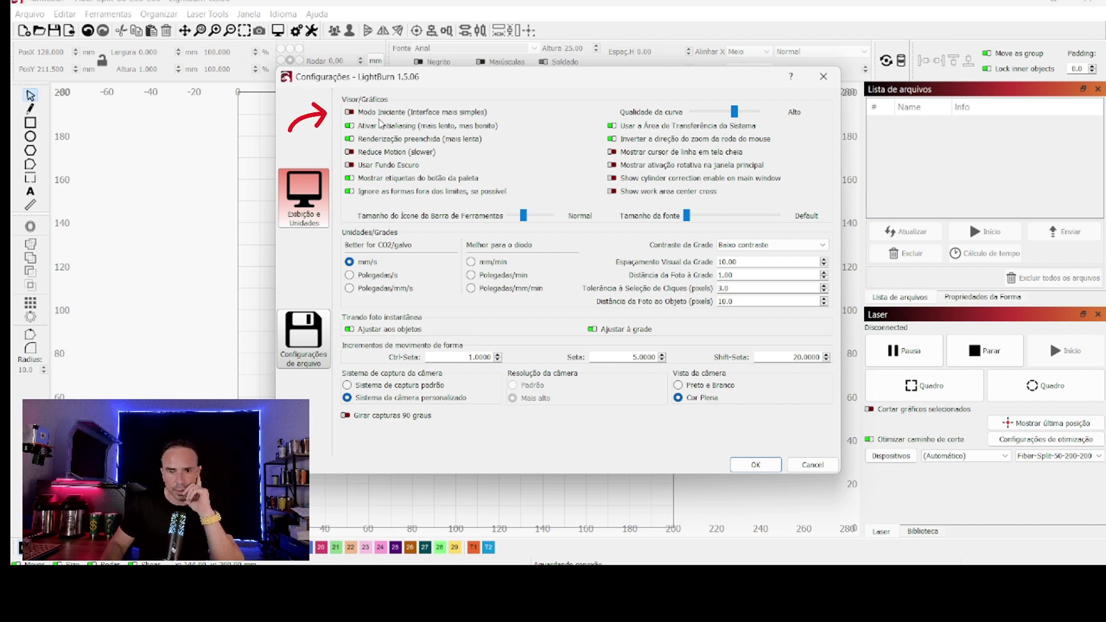
- Enable Beginner Mode (Modo Iniciante) in the display settings and apply it
mouse_move(383, 119)
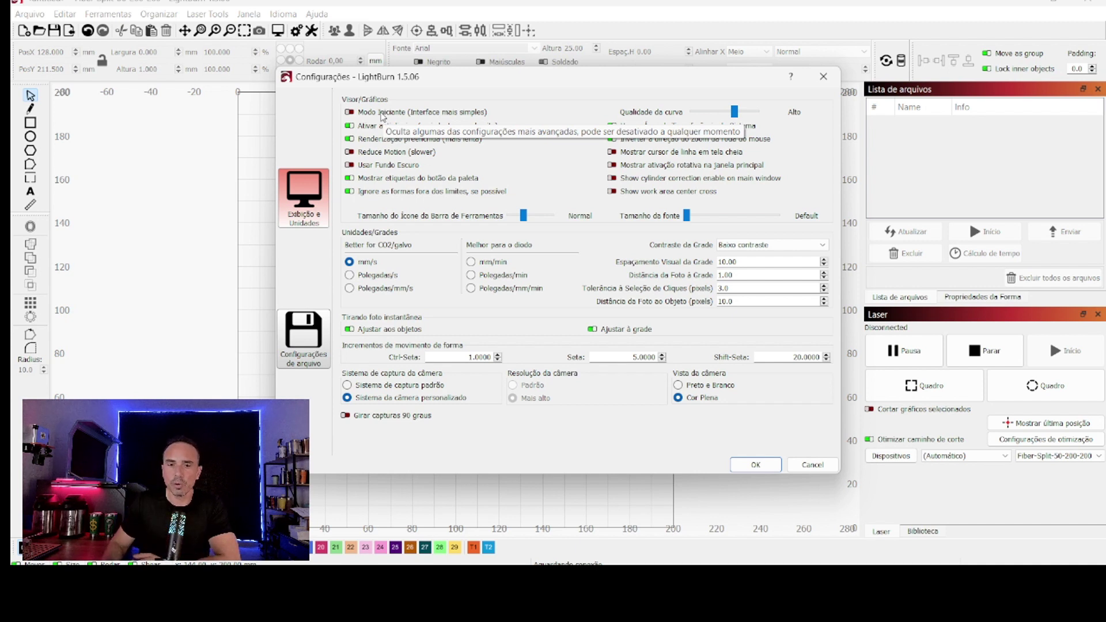
click(362, 114)
click(748, 464)
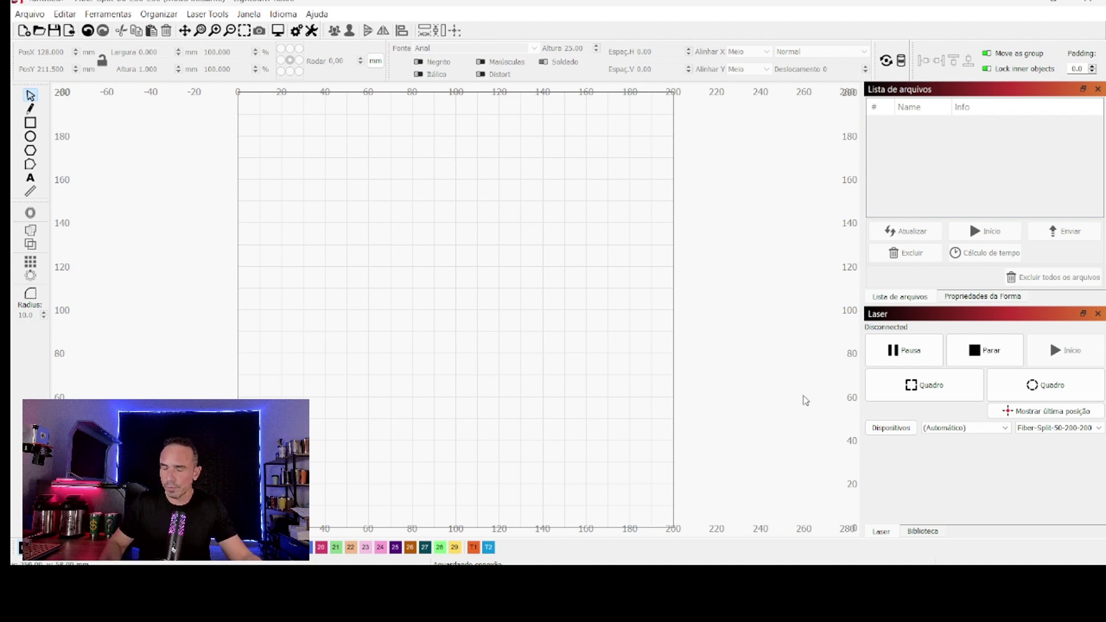
key(XF86AudioLowerVolume)
key(XF86AudioLowerVolume)
key(XF86AudioLowerVolume)
key(XF86AudioLowerVolume)
key(XF86AudioLowerVolume)
key(XF86AudioLowerVolume)
key(XF86AudioLowerVolume)
key(XF86AudioLowerVolume)
key(XF86AudioLowerVolume)
key(XF86AudioLowerVolume)
key(XF86AudioLowerVolume)
key(XF86AudioLowerVolume)
key(XF86AudioLowerVolume)
key(XF86AudioLowerVolume)
key(XF86AudioLowerVolume)
key(XF86AudioLowerVolume)
key(XF86AudioLowerVolume)
key(XF86AudioLowerVolume)
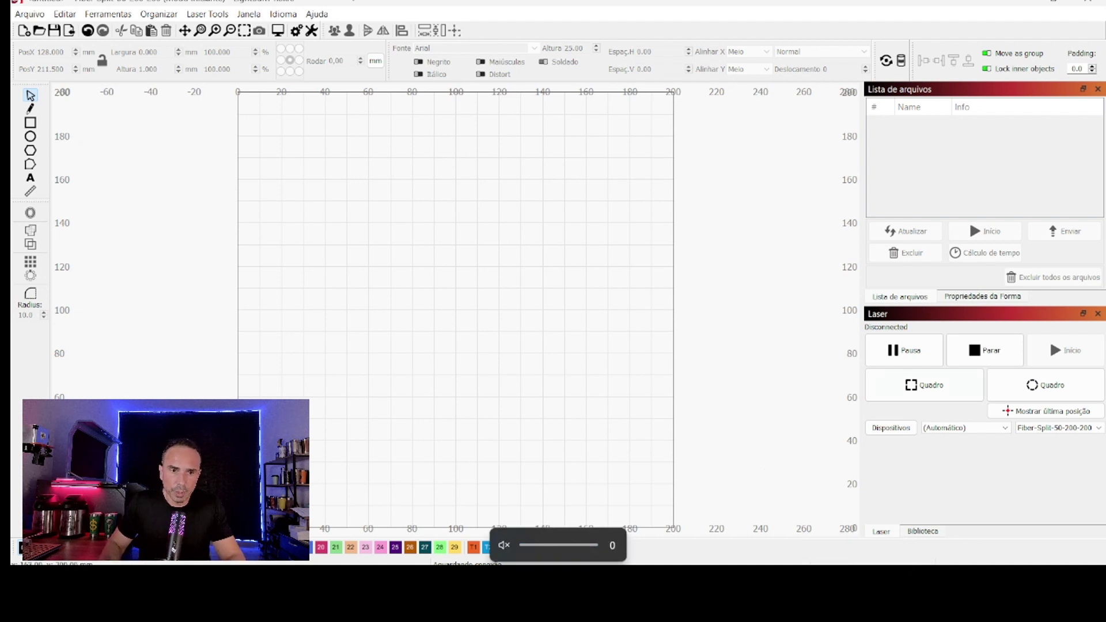
- Turn Beginner Mode (Modo Iniciante) back off in the display settings and apply it
click(297, 31)
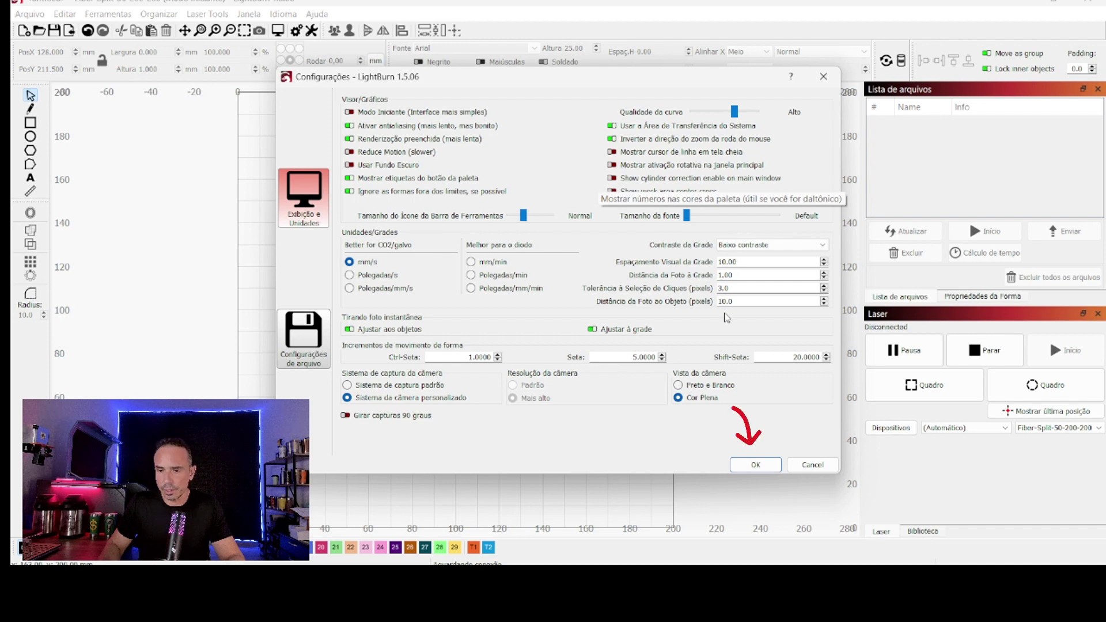
click(751, 465)
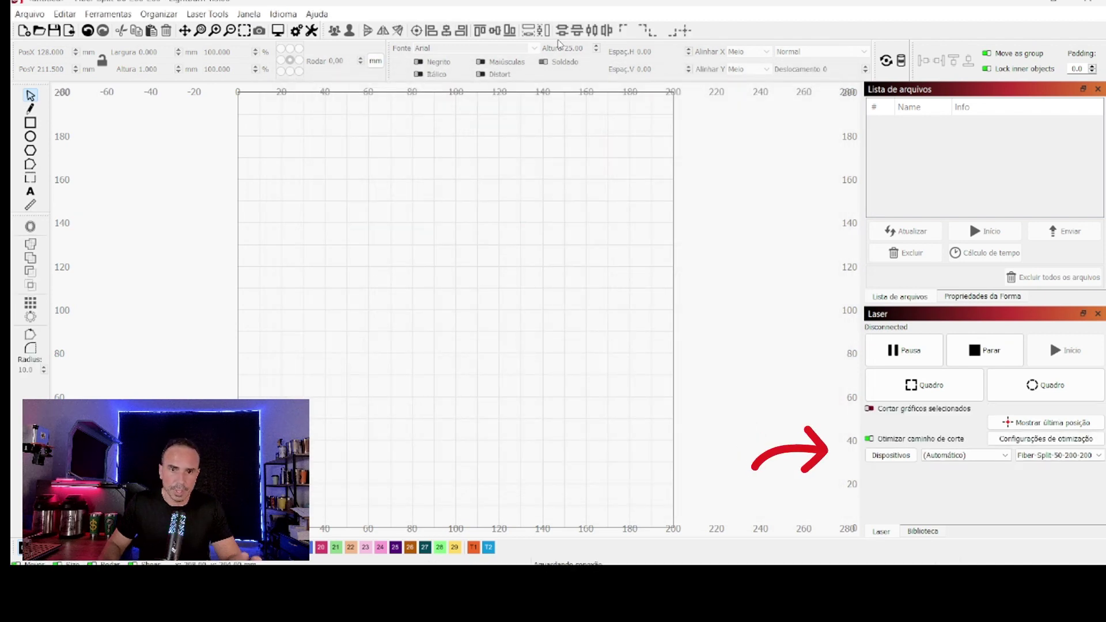
- Examine the description of the filled rendering option (Renderização preenchida) in the settings and close them
click(296, 31)
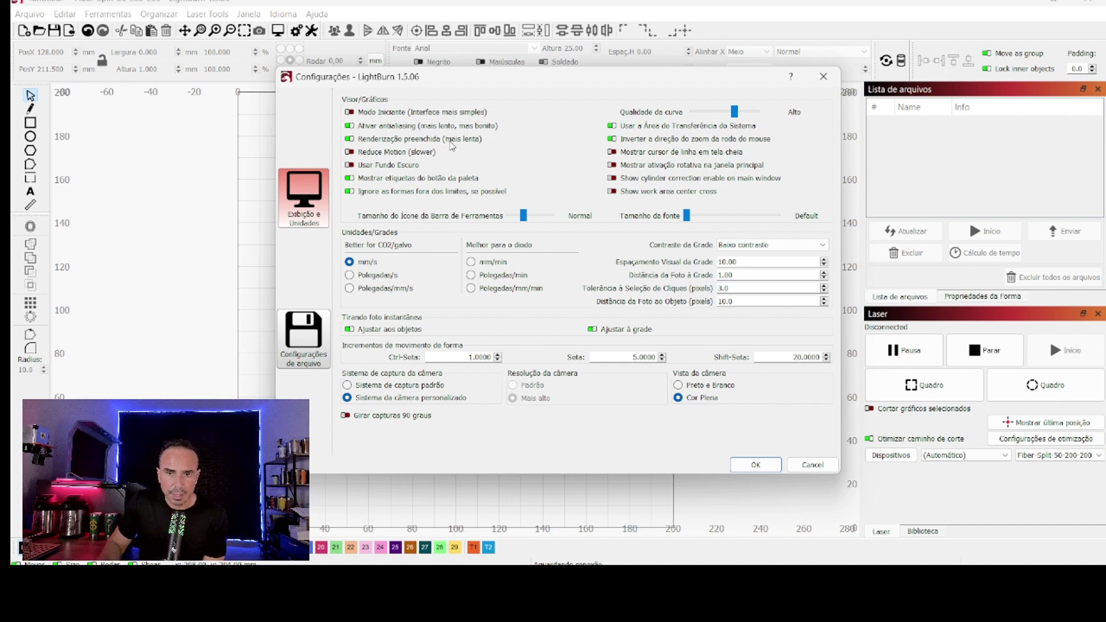
mouse_move(452, 145)
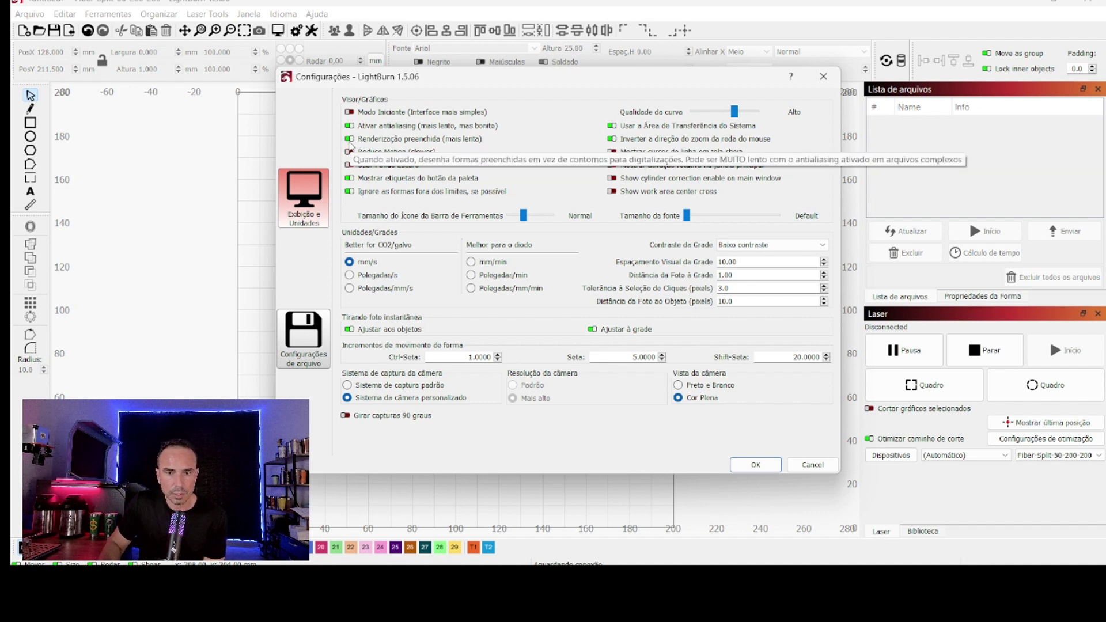
click(755, 464)
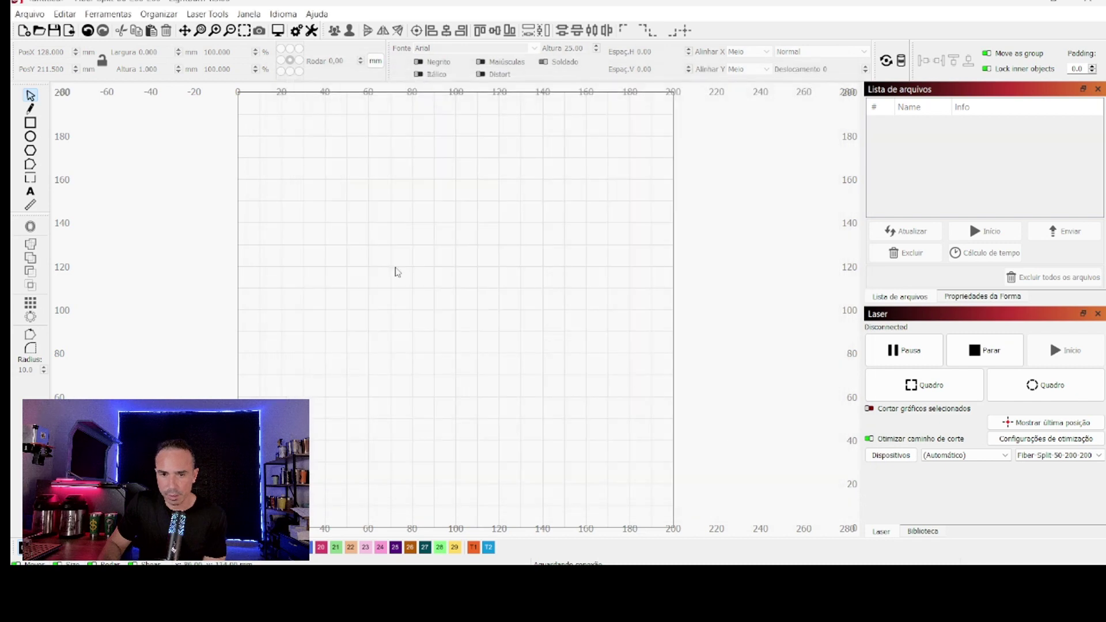
- Draw two side-by-side rectangles of about 28 × 21 mm and 33 × 23 mm, and put the second on blue layer 01 in Linha mode
click(30, 123)
drag(335, 217, 395, 262)
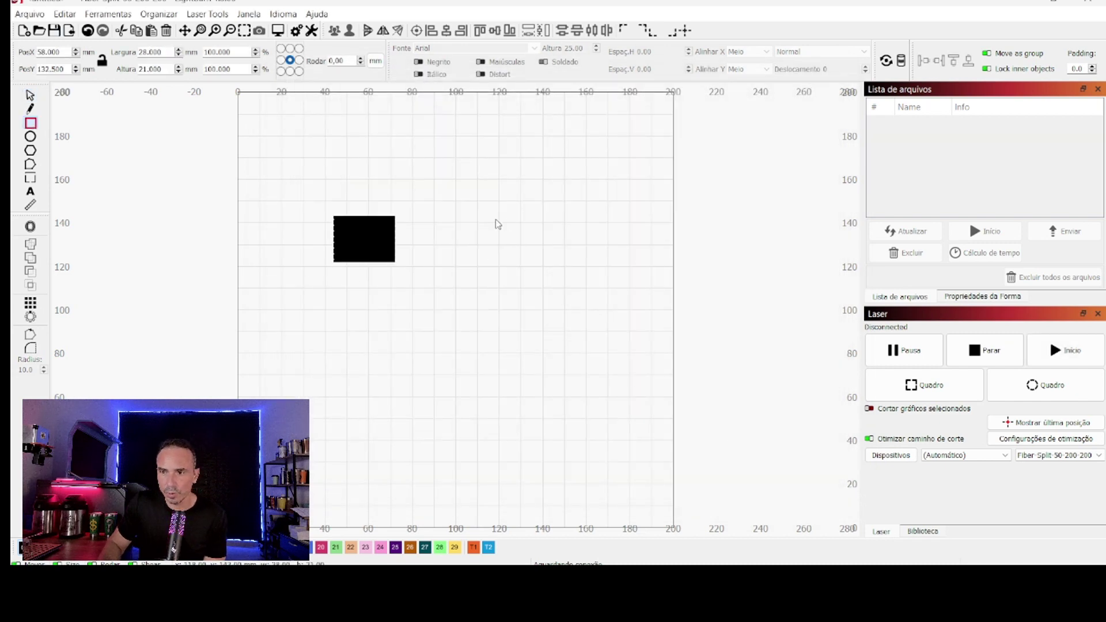
drag(519, 217, 591, 267)
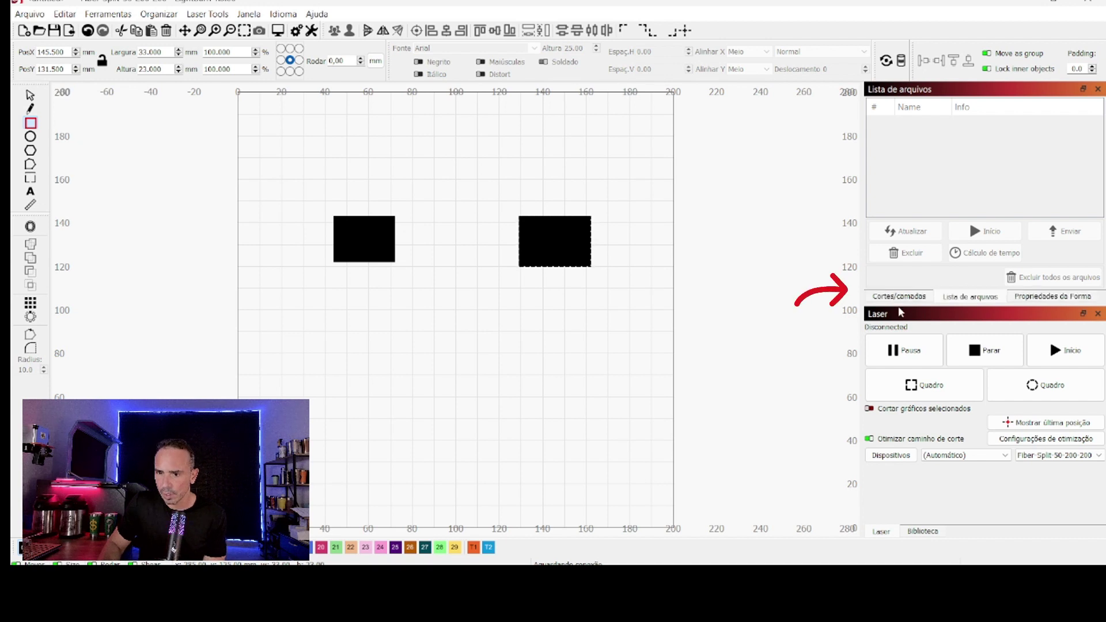
click(899, 296)
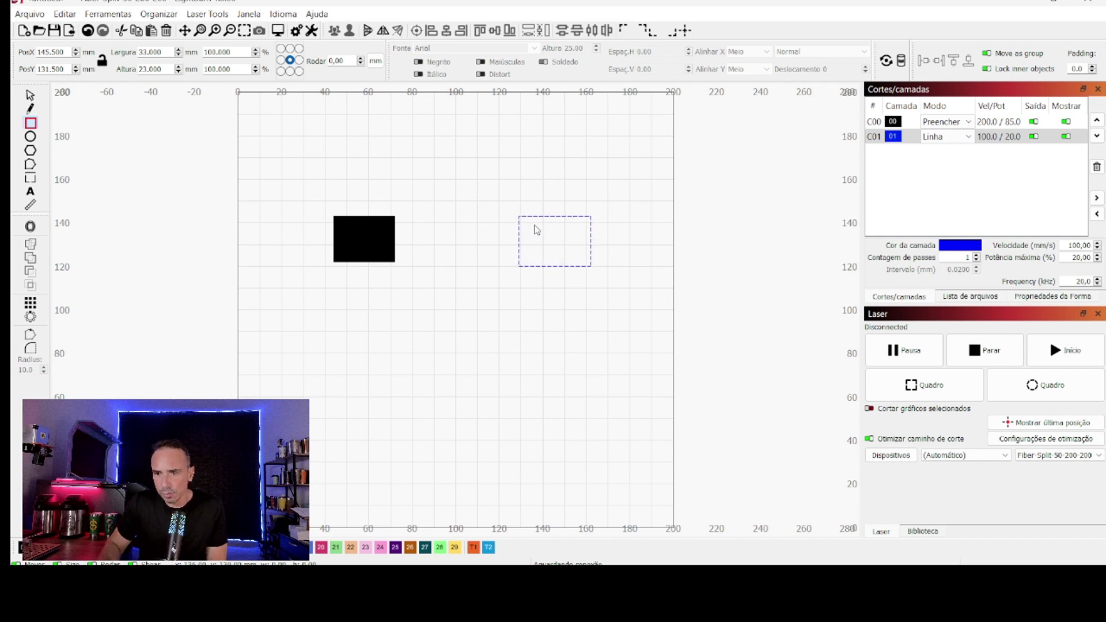
- Turn off filled rendering (Renderização preenchida) in the display settings and apply the change
click(297, 30)
click(350, 140)
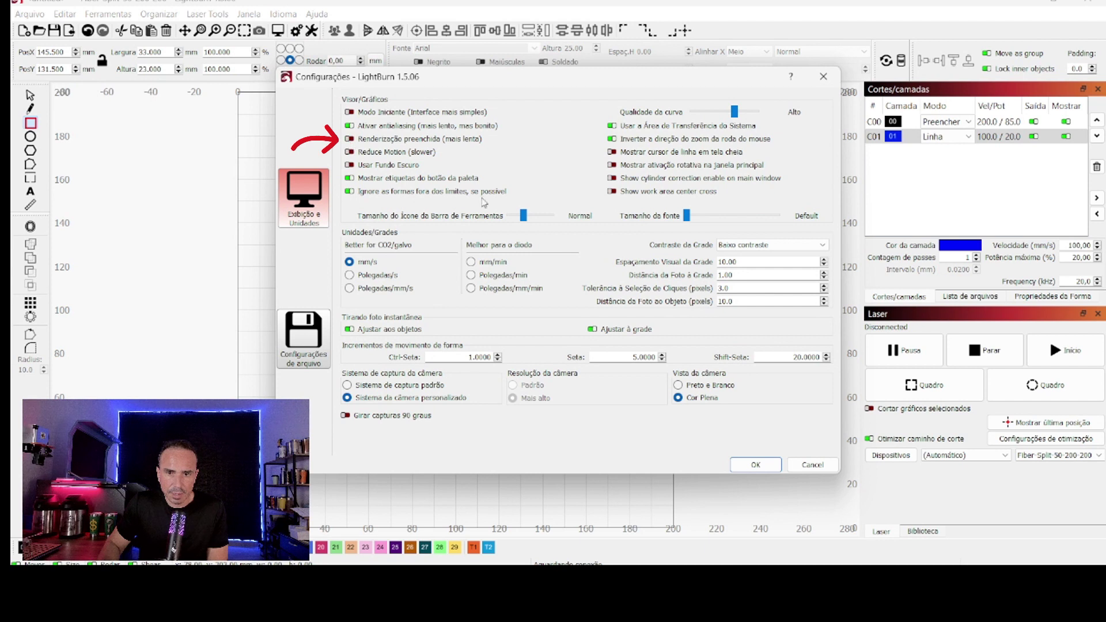
click(732, 465)
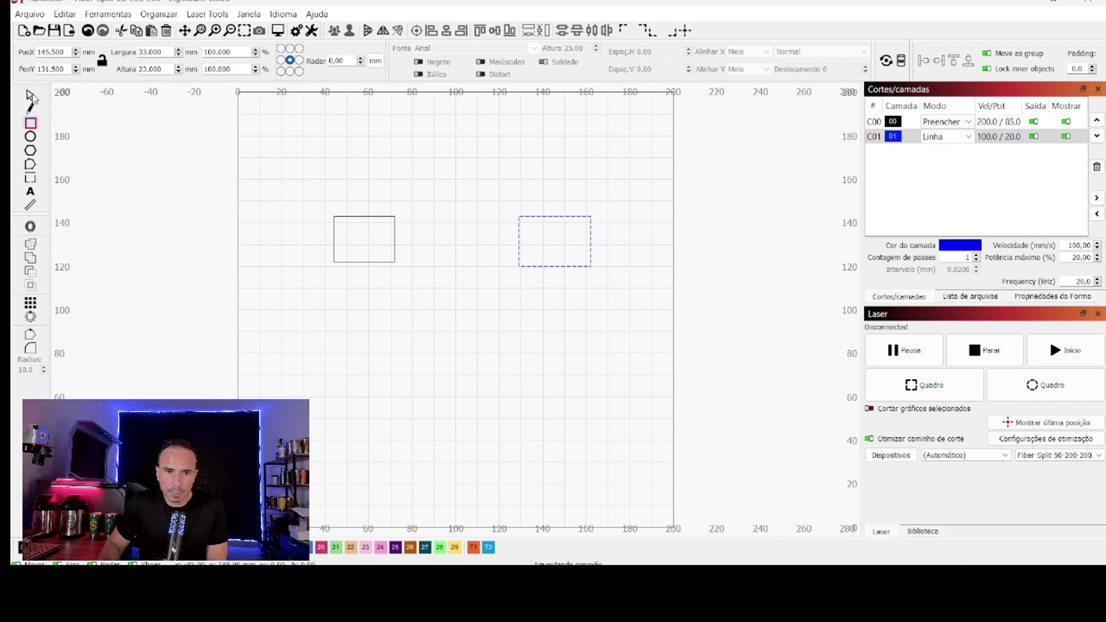
- Clear the selection and pick the black rectangle to examine its outline display and layer mode
key(Escape)
click(521, 341)
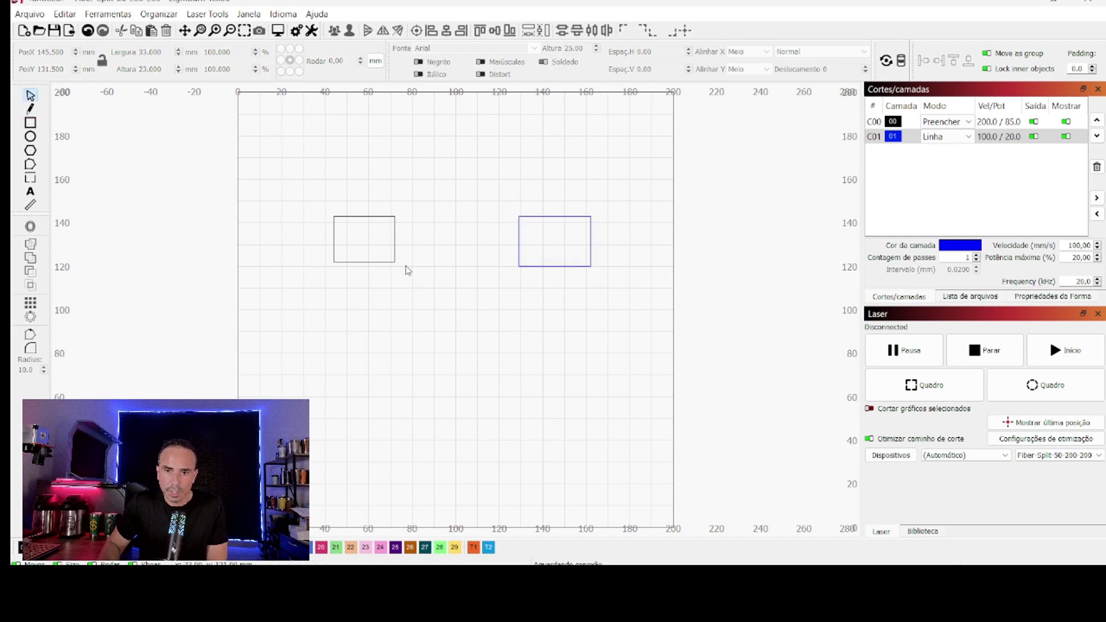
click(394, 230)
click(430, 291)
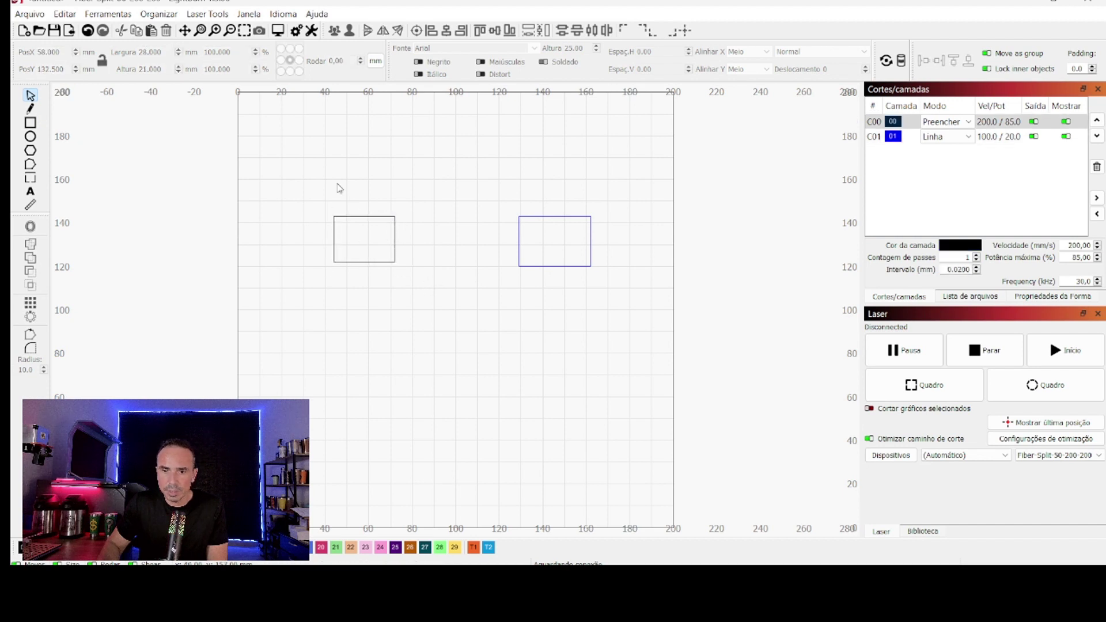
drag(291, 179, 444, 291)
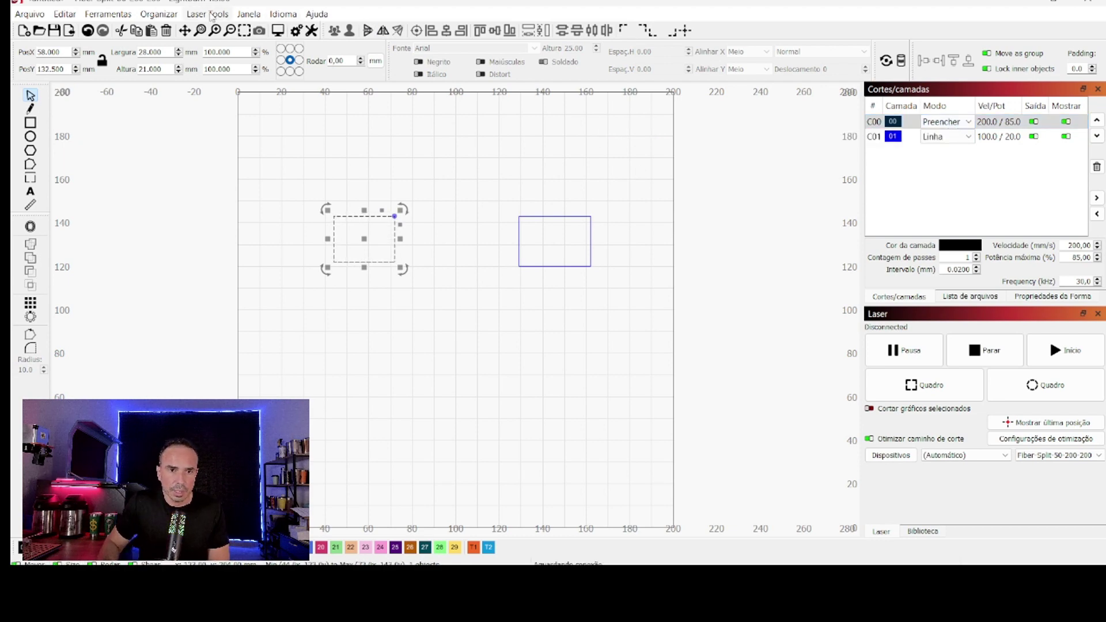
- Turn filled rendering (Renderização preenchida) back on, apply it, and deselect the black rectangle
click(296, 30)
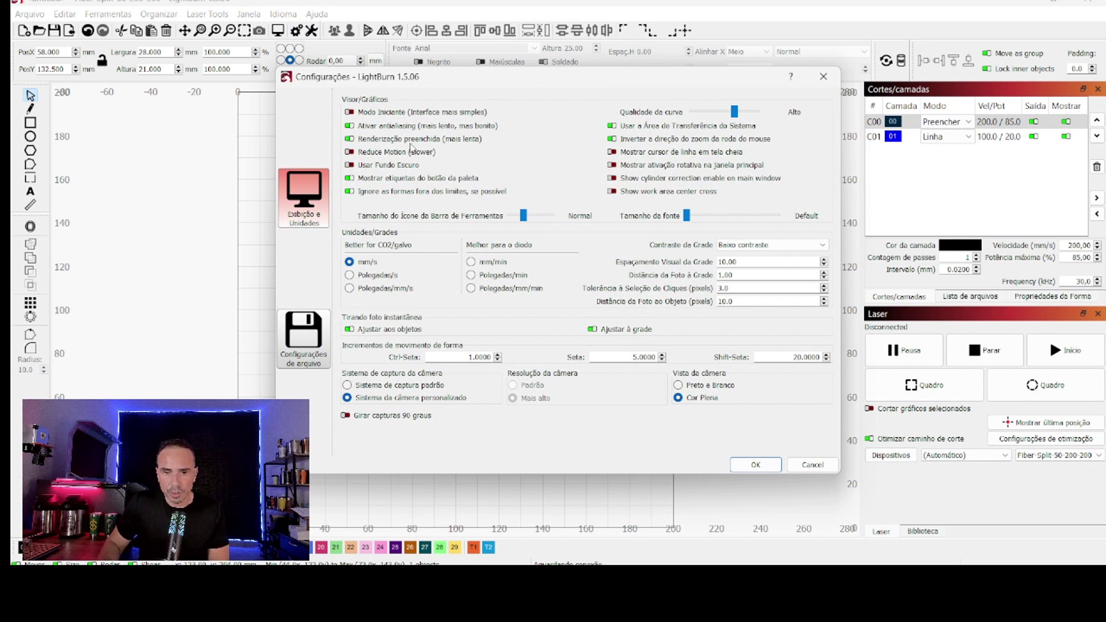
click(754, 463)
click(429, 262)
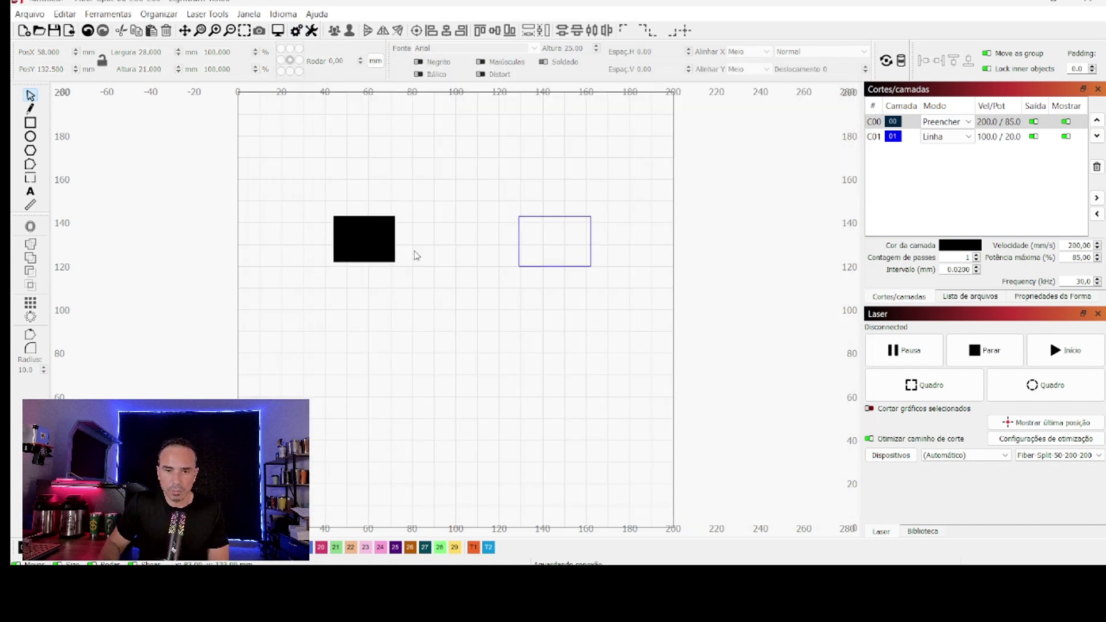
- Select the black rectangle and switch layer C00's mode through Linha and Preencher, ending on Offset Fill
click(388, 230)
scroll(945, 122, up, 1)
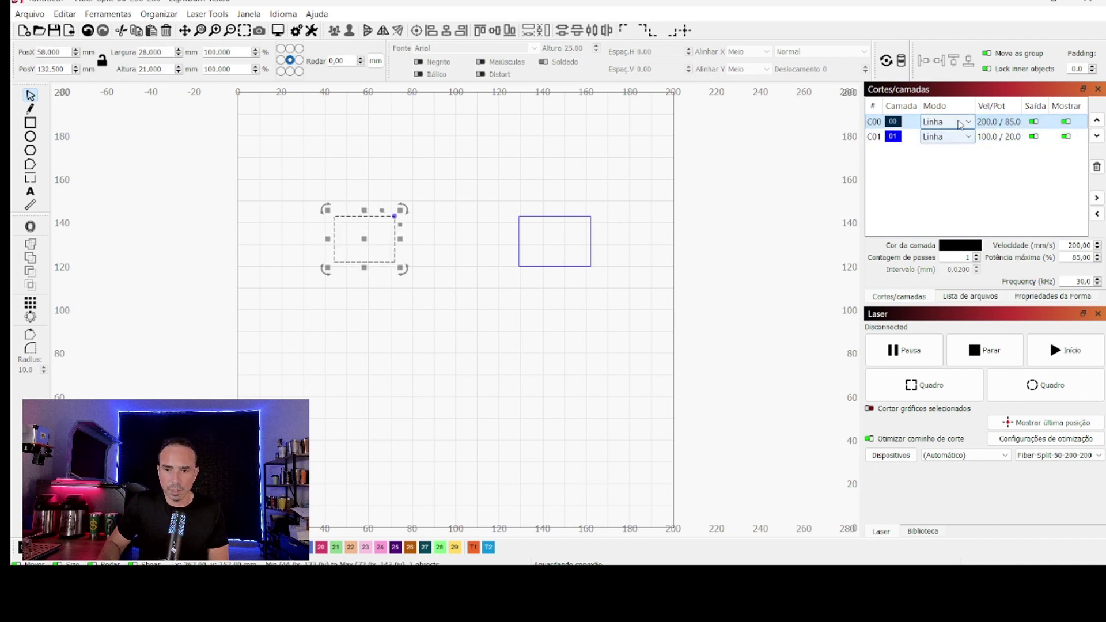
click(945, 122)
click(957, 146)
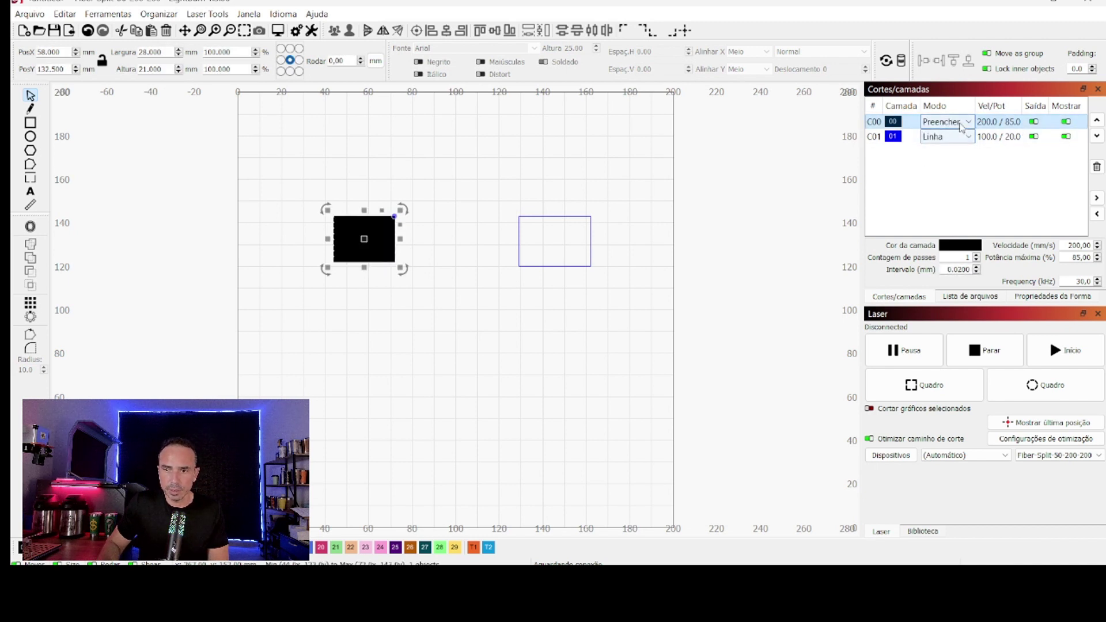
click(956, 122)
click(956, 158)
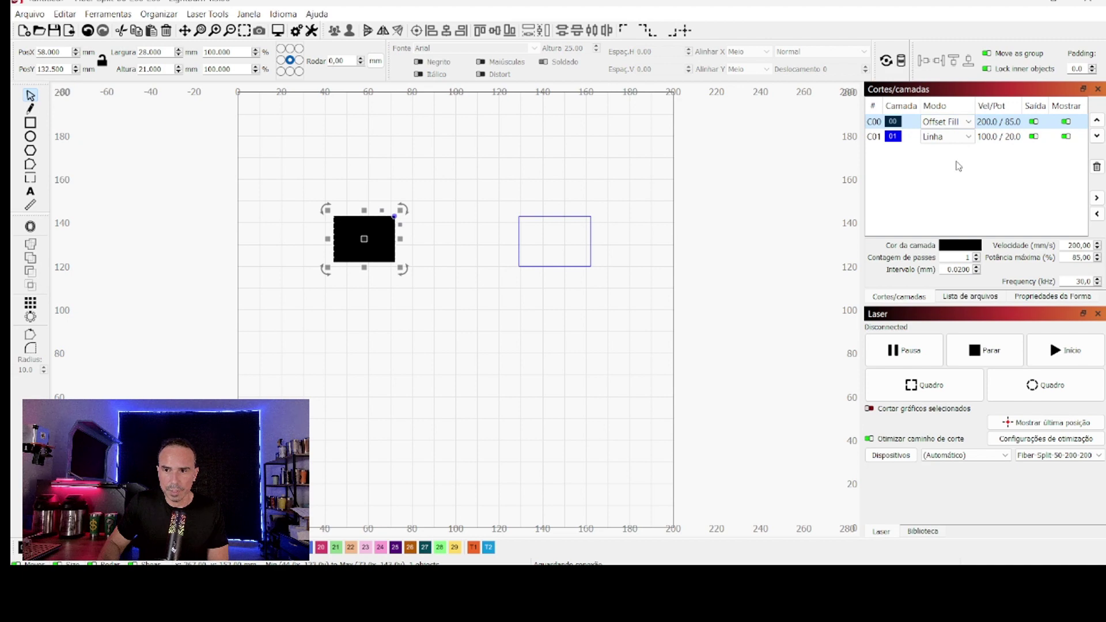
- Enable the dark background (Usar Fundo Escuro) in the display settings and apply it
click(285, 30)
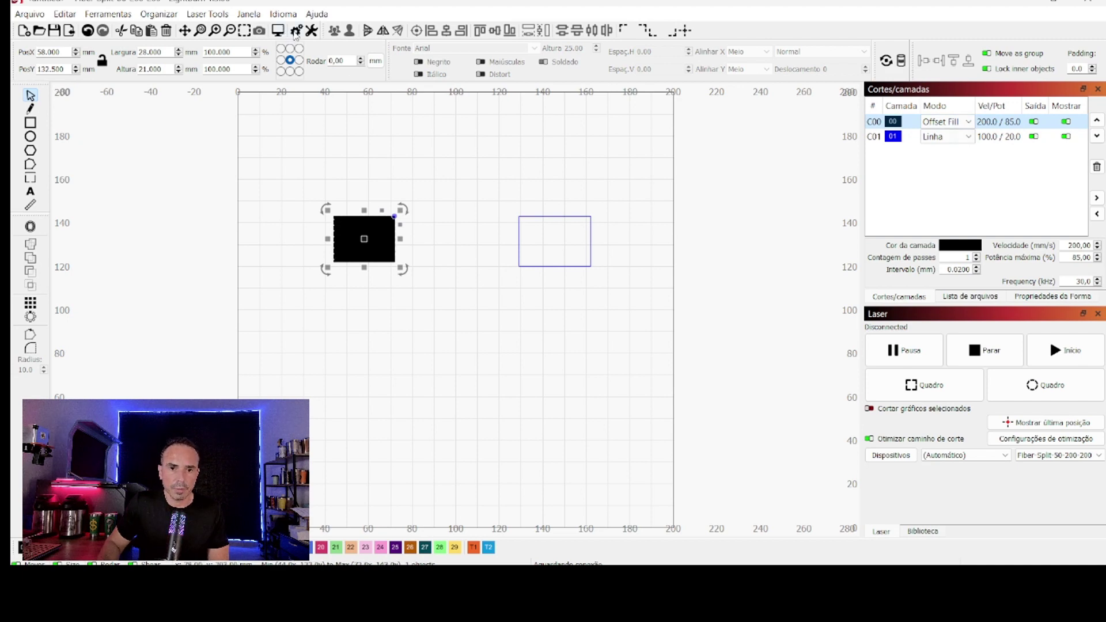
mouse_move(394, 154)
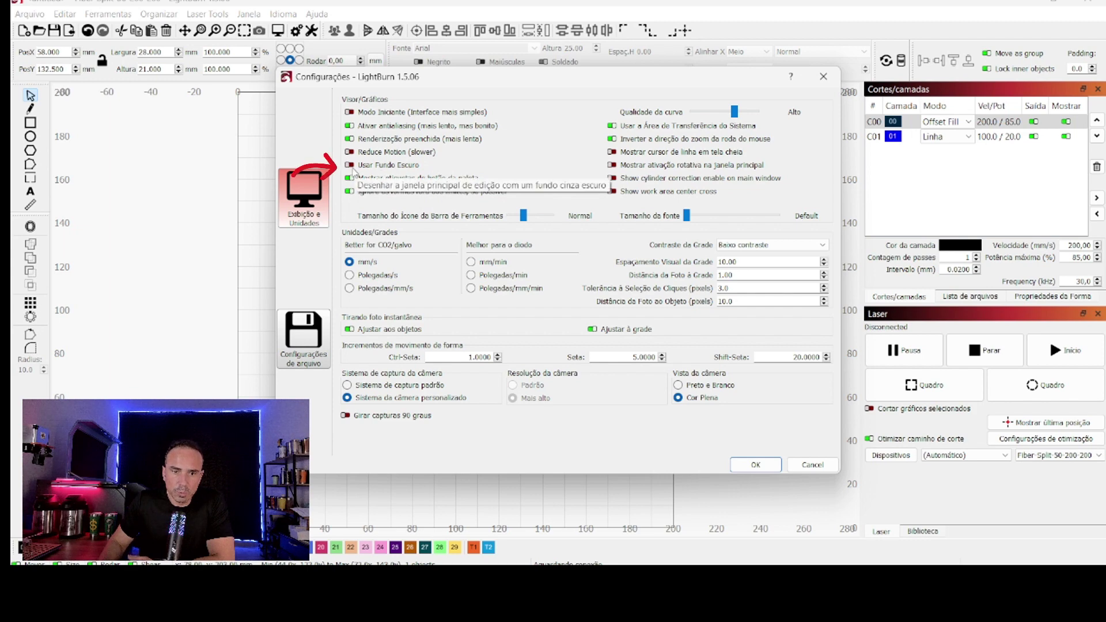
click(351, 167)
click(756, 465)
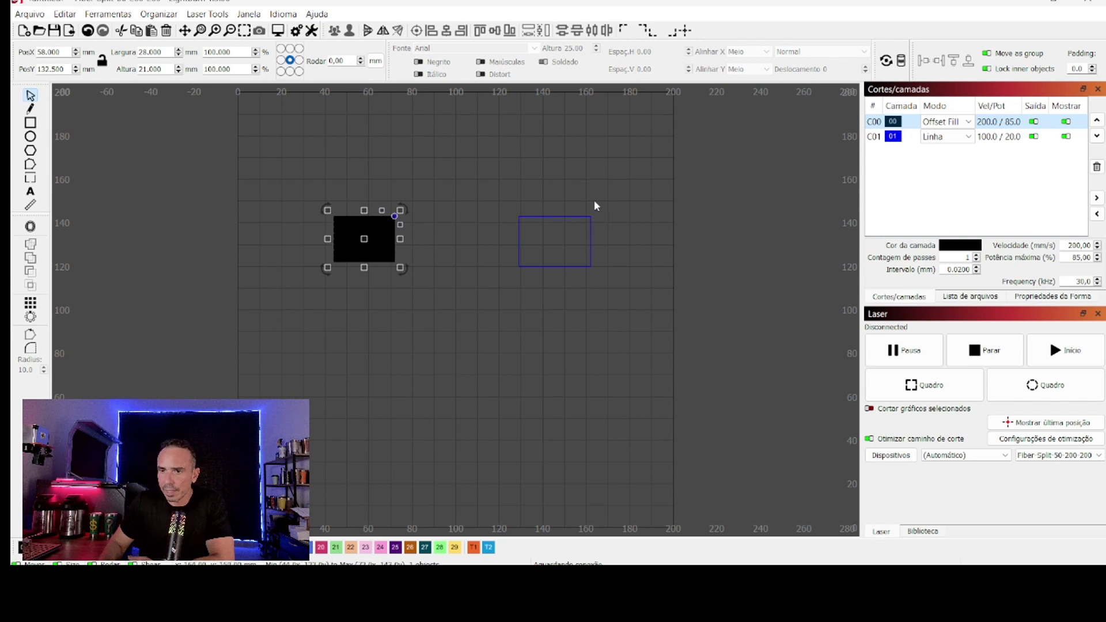
- Turn the dark background (Usar Fundo Escuro) back off and apply the settings
click(296, 31)
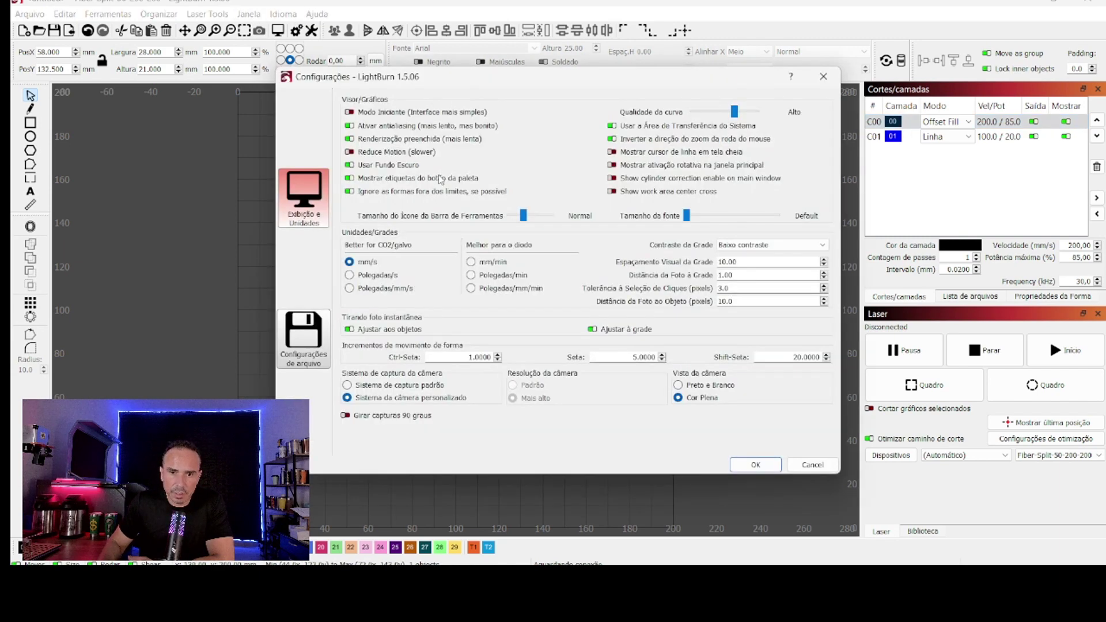
click(764, 468)
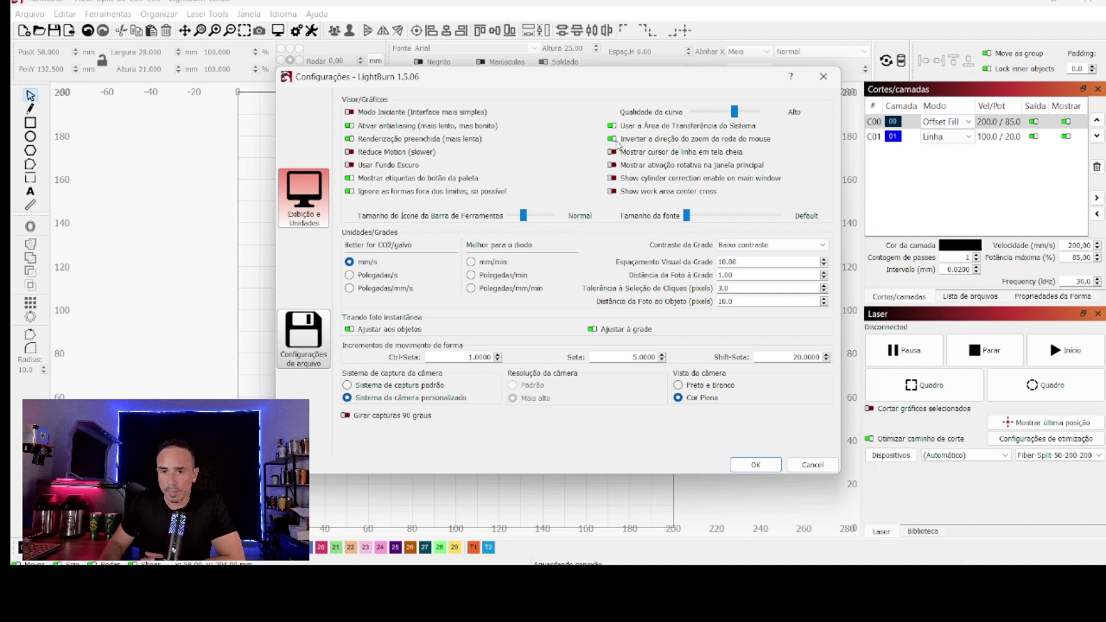
- Apply the settings and examine how the mouse wheel zooms the canvas in and out around the rectangles
click(757, 464)
scroll(530, 260, up, 1)
scroll(531, 260, up, 5)
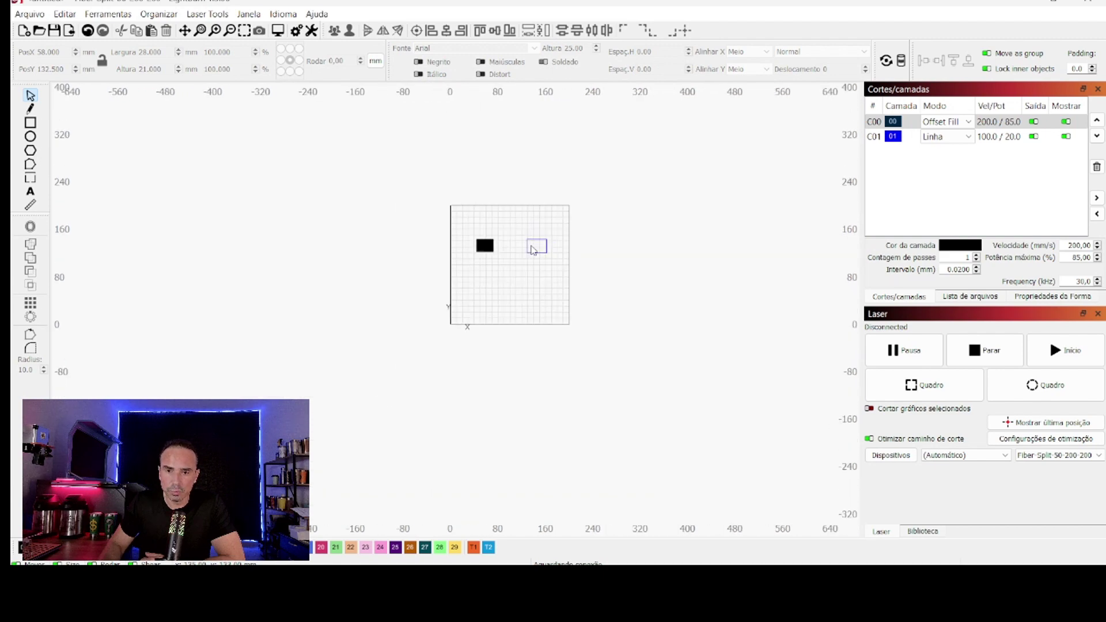
scroll(531, 254, down, 5)
scroll(537, 240, down, 4)
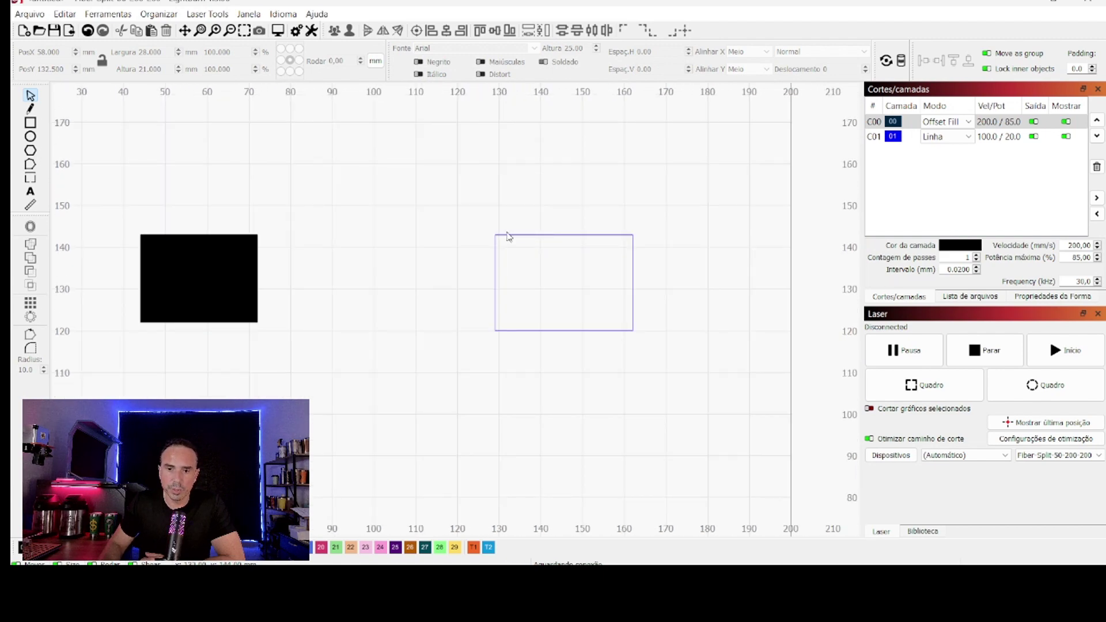
scroll(508, 236, up, 10)
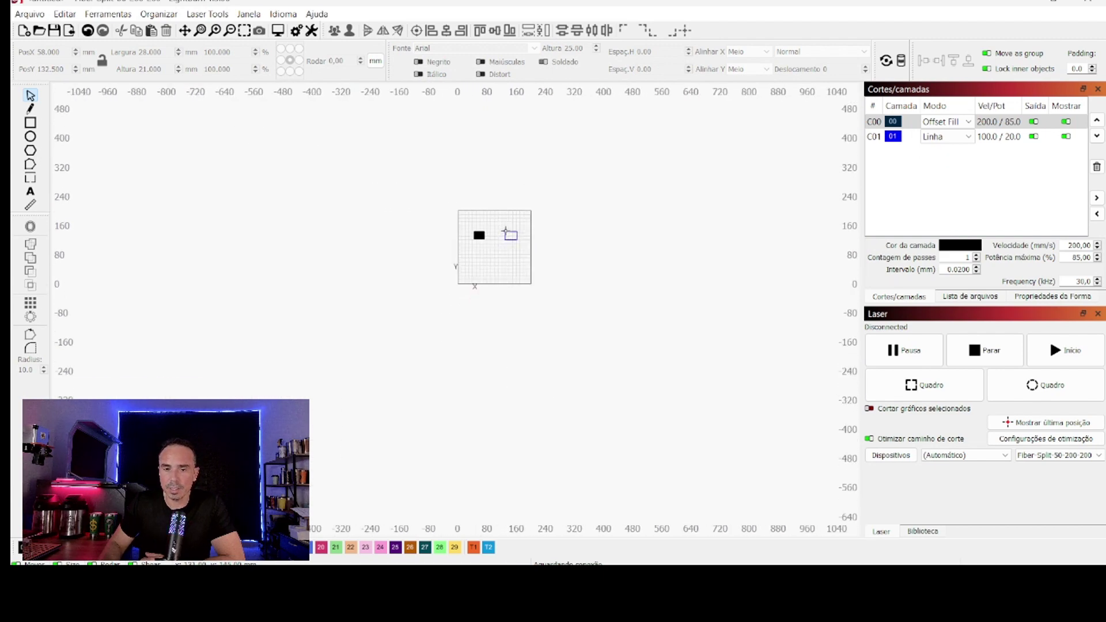
scroll(505, 231, down, 12)
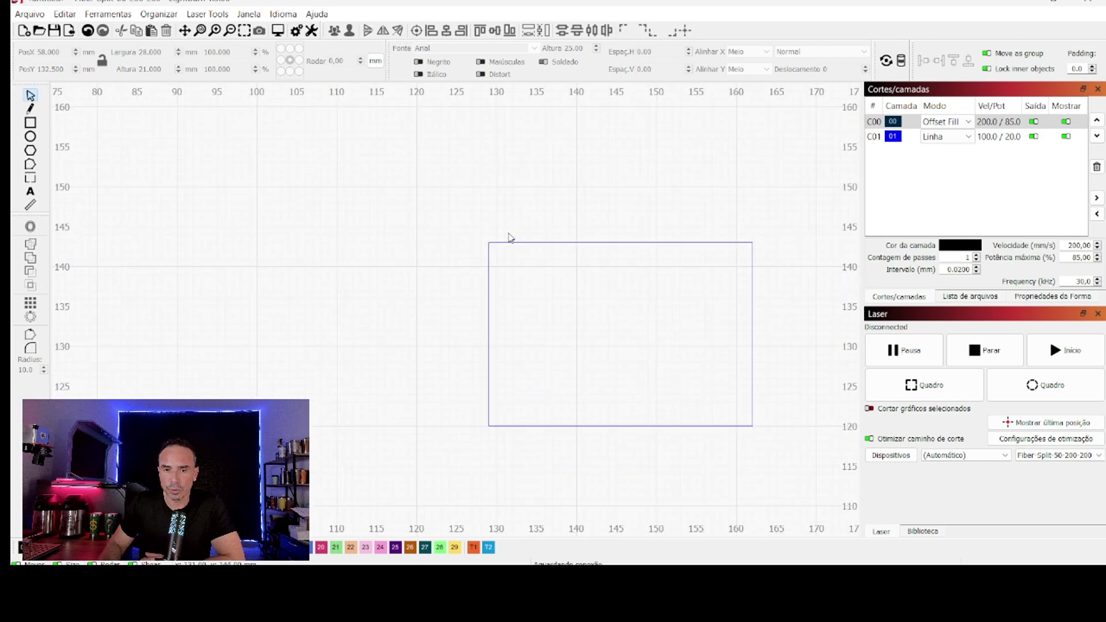
scroll(508, 236, up, 4)
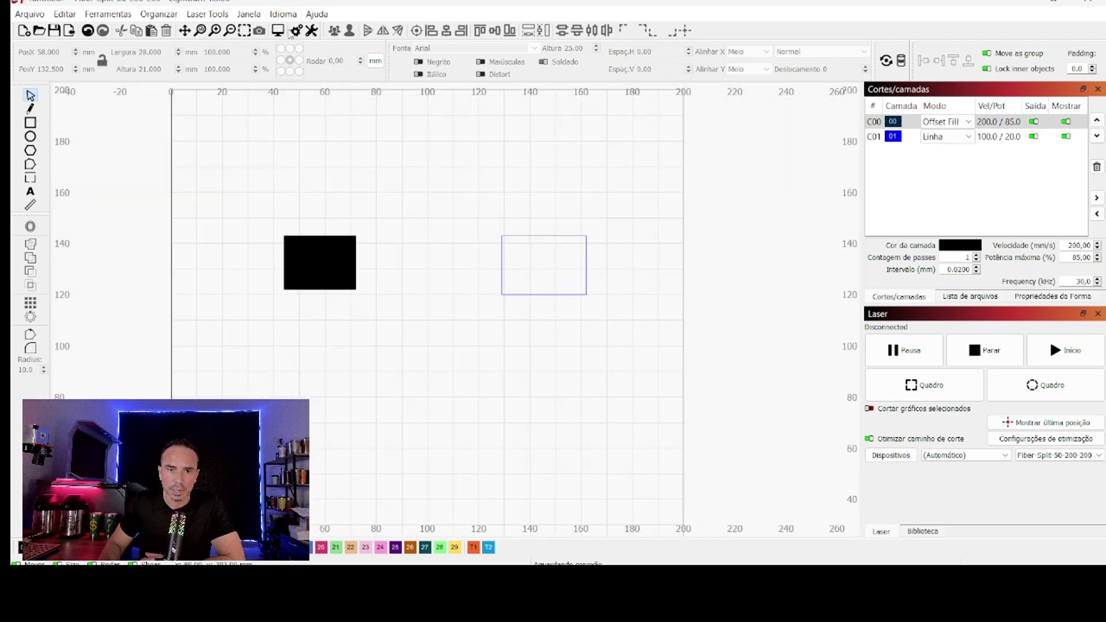
- Recheck the inverted wheel-zoom option in the display settings, and try zooming the canvas in and out again
click(296, 32)
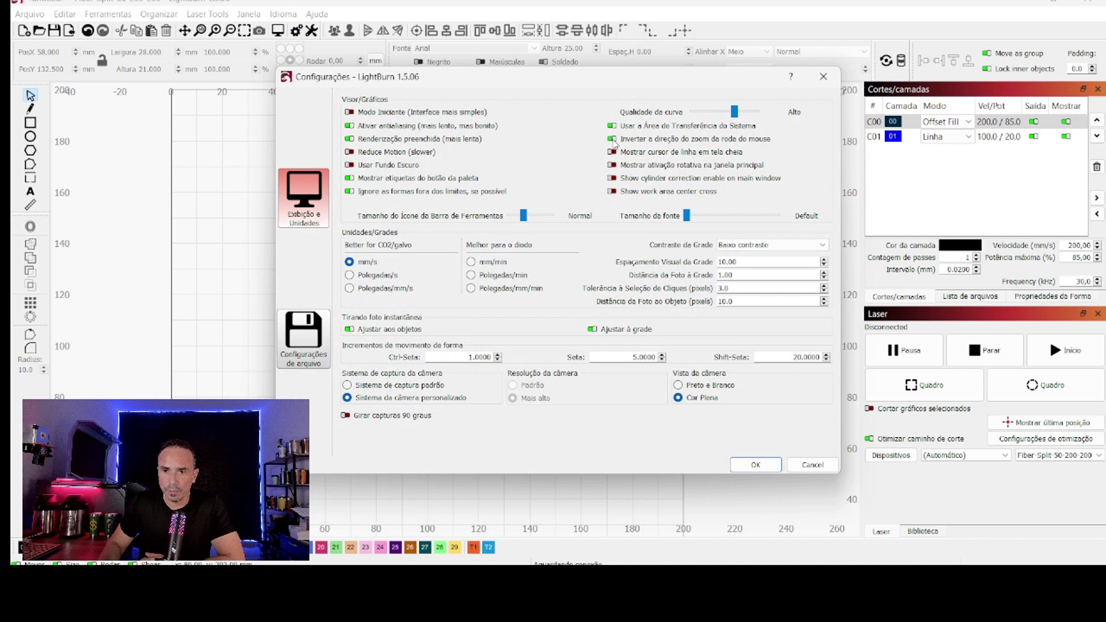
click(755, 464)
scroll(531, 318, down, 4)
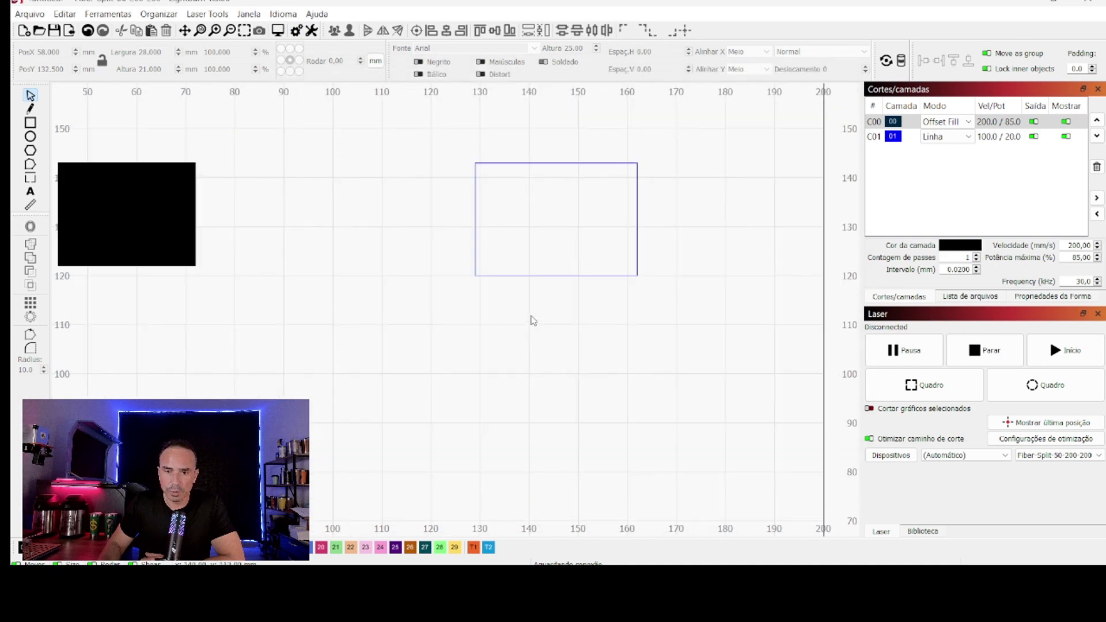
scroll(529, 317, up, 5)
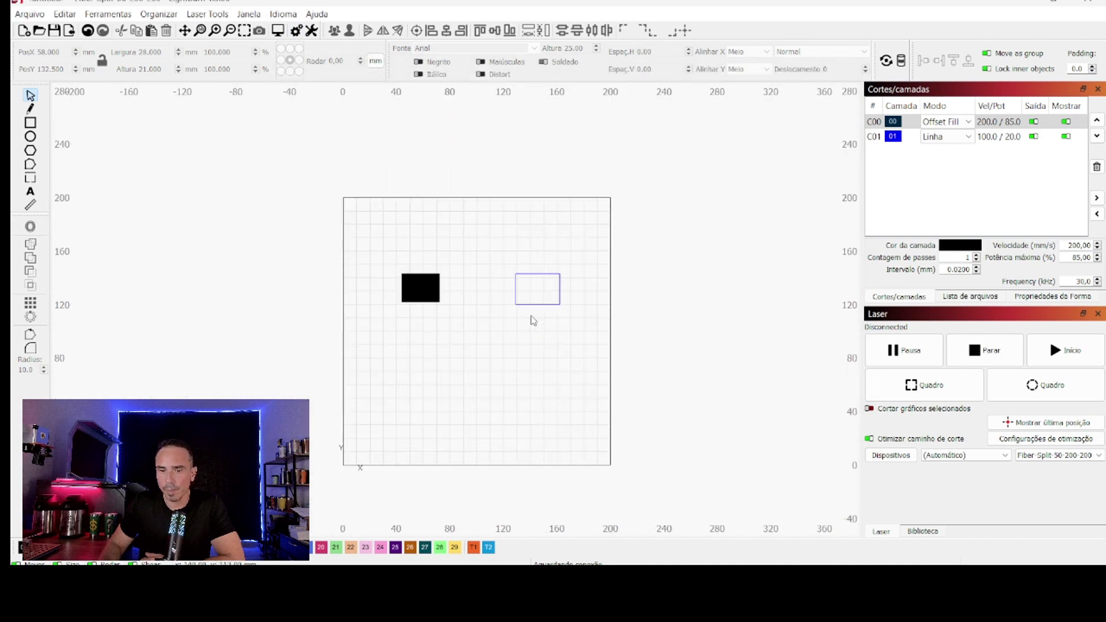
click(249, 14)
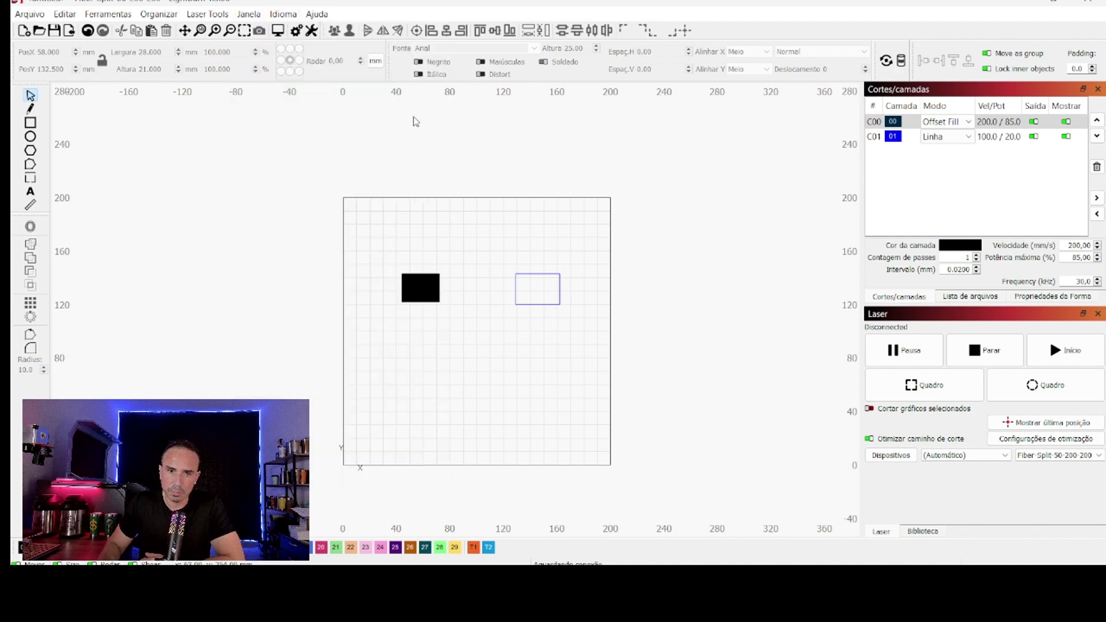
- Enable the full-screen line cursor (Mostrar cursor de linha em tela cheia), apply it, and try it around the outlined rectangle
click(296, 31)
click(616, 141)
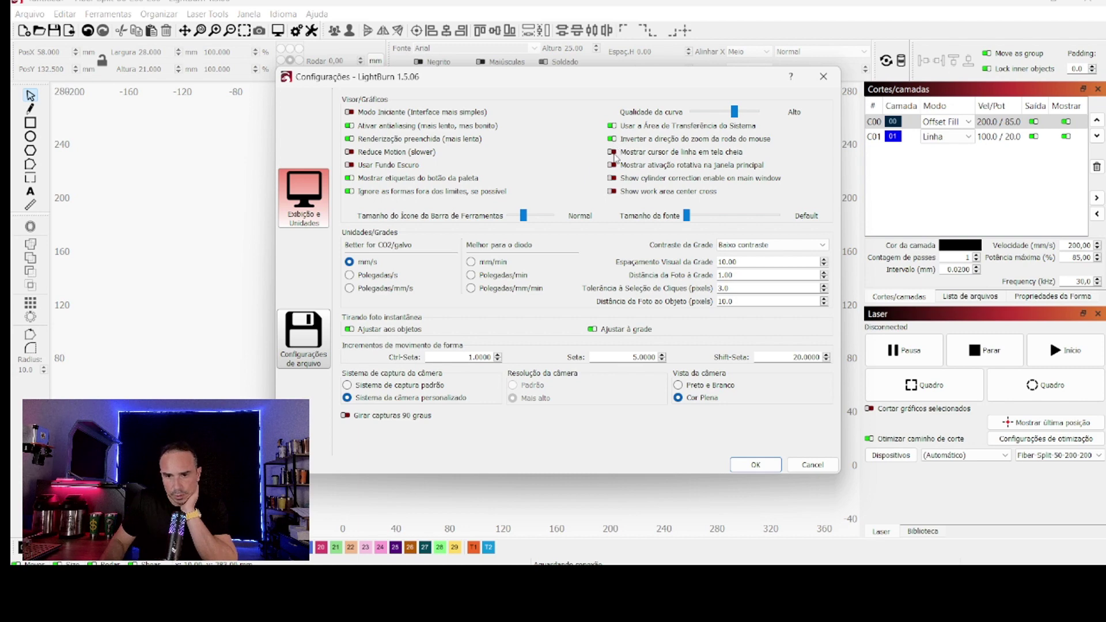
click(613, 152)
click(759, 463)
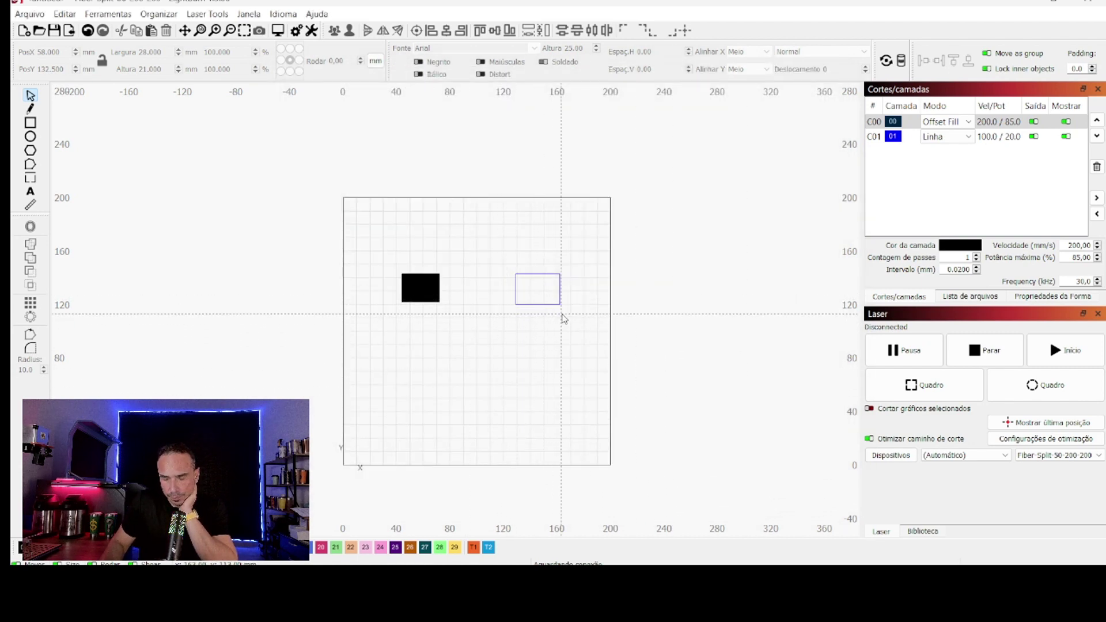
scroll(555, 290, up, 5)
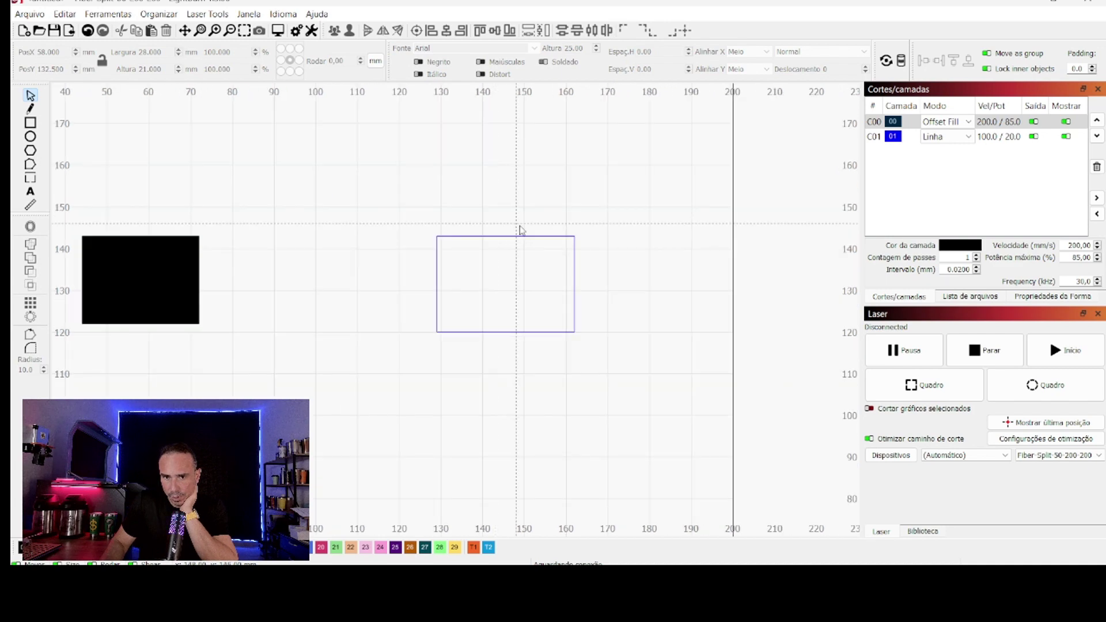
- Turn the full-screen line cursor back off, and switch the rotary activation display option on and off again
click(297, 31)
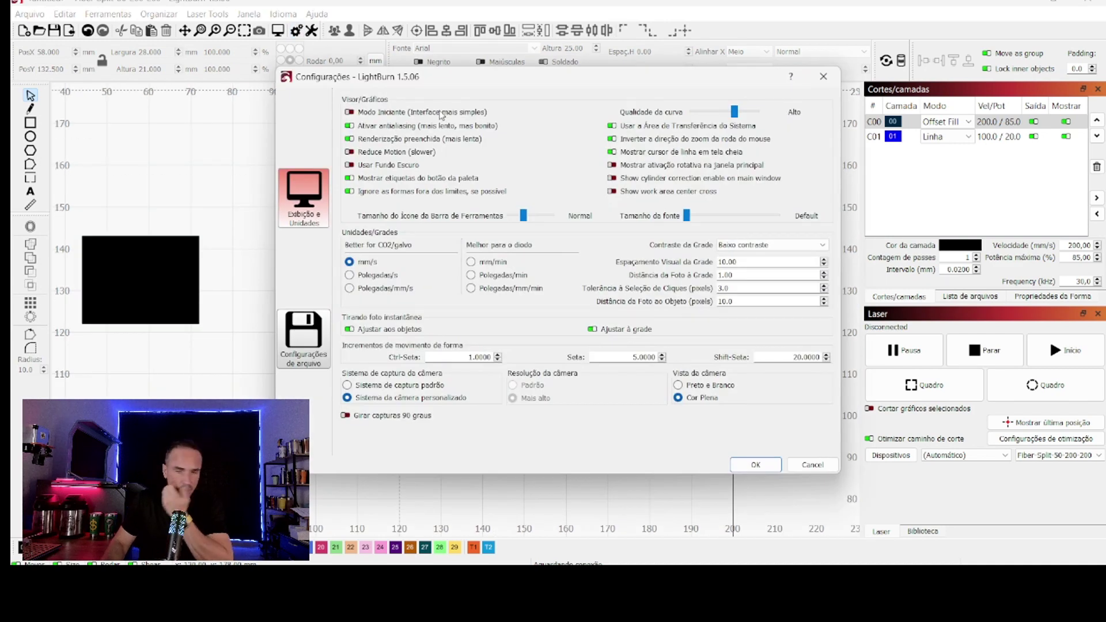
click(612, 152)
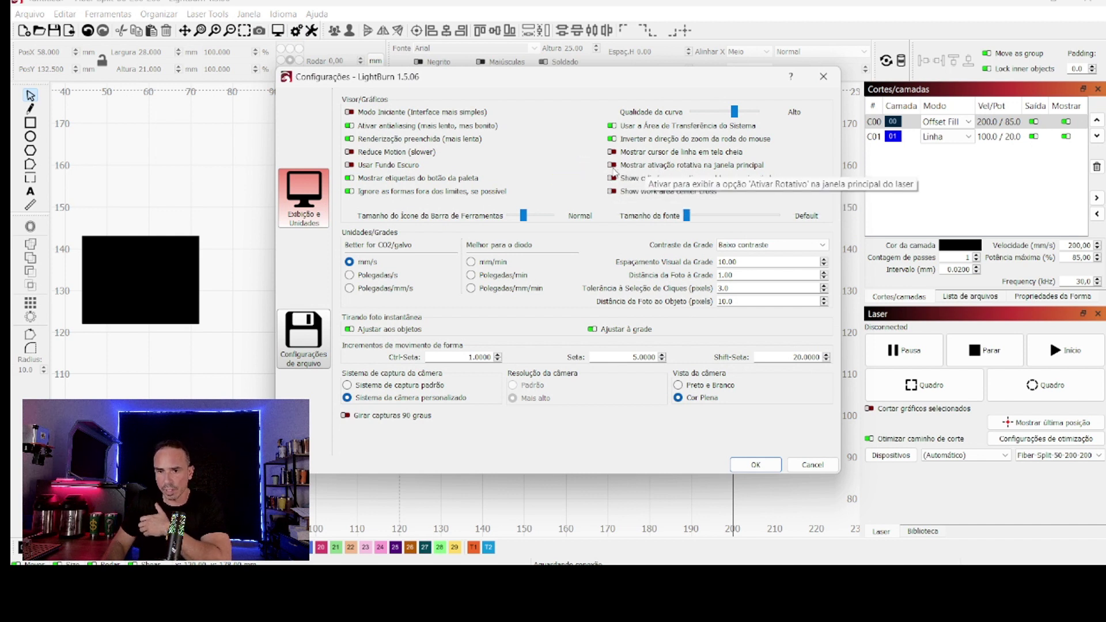
click(756, 465)
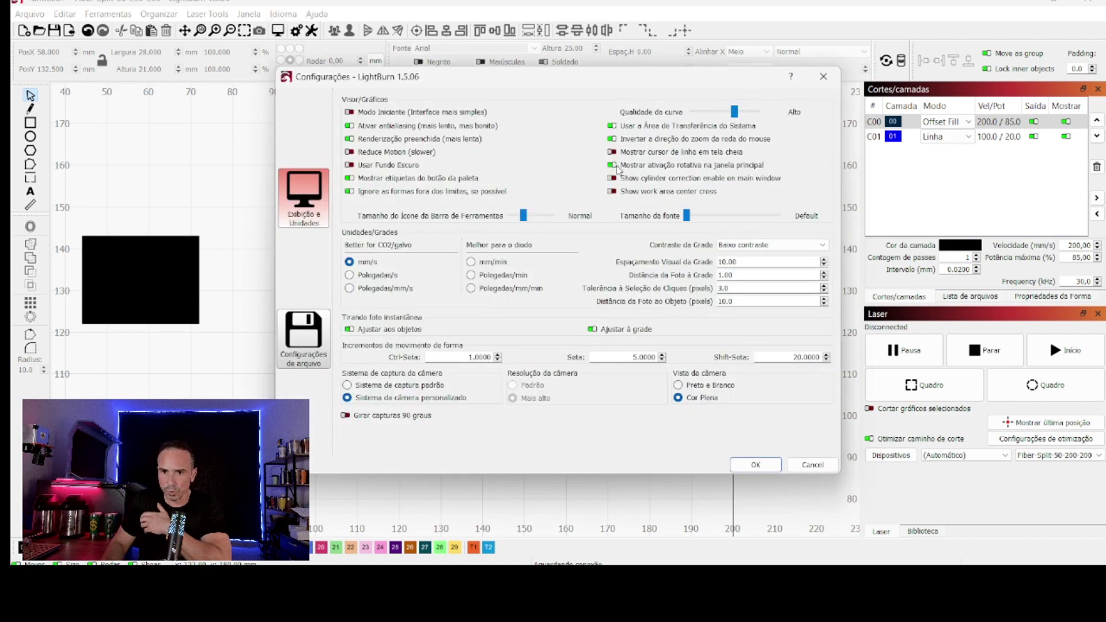
click(614, 166)
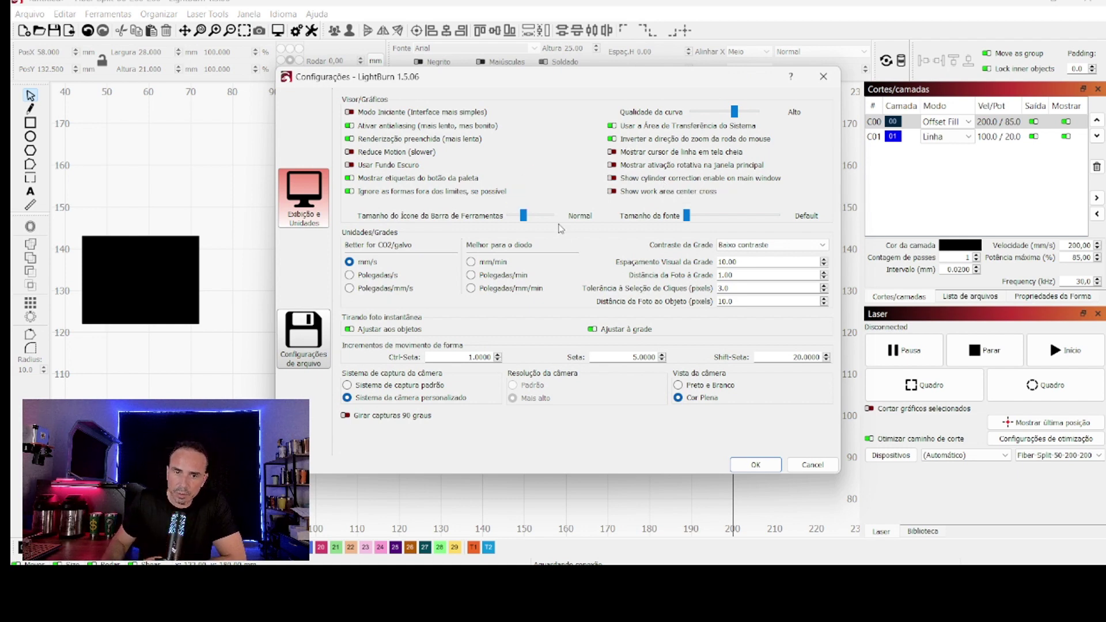
- Try the Maior and Grande toolbar icon sizes and the mm/min units, restoring the Normal size and mm/s
click(533, 217)
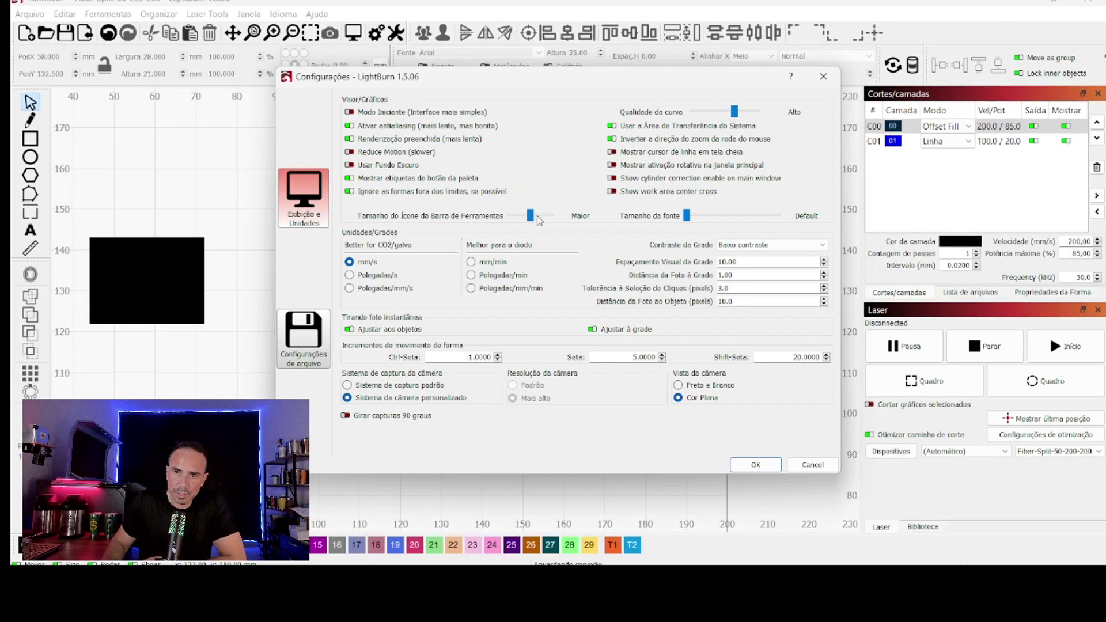
click(548, 218)
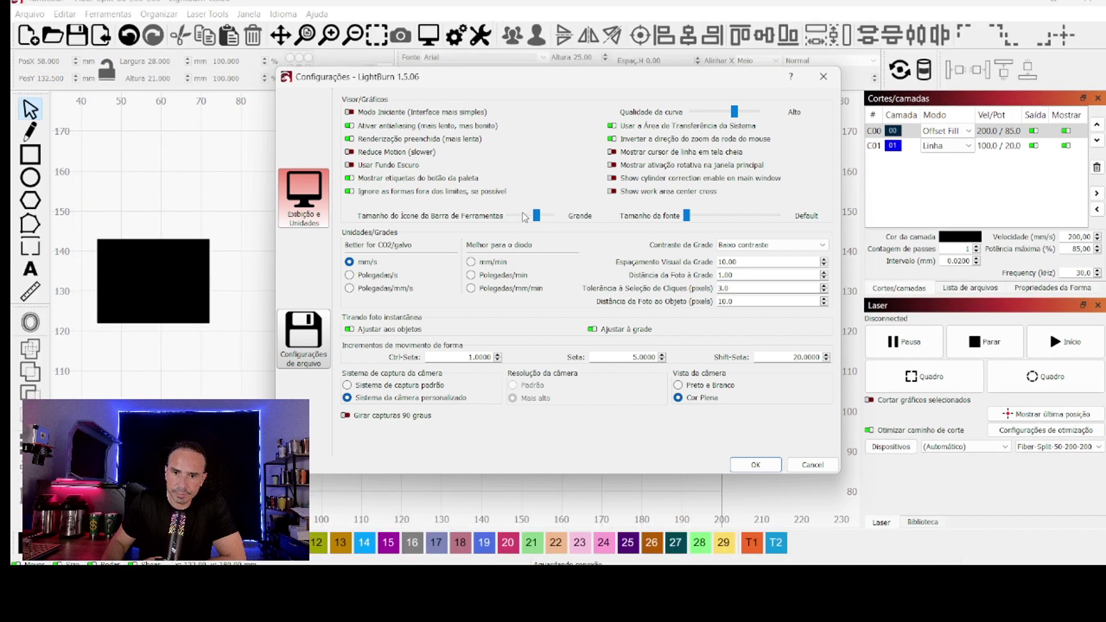
click(524, 217)
click(520, 218)
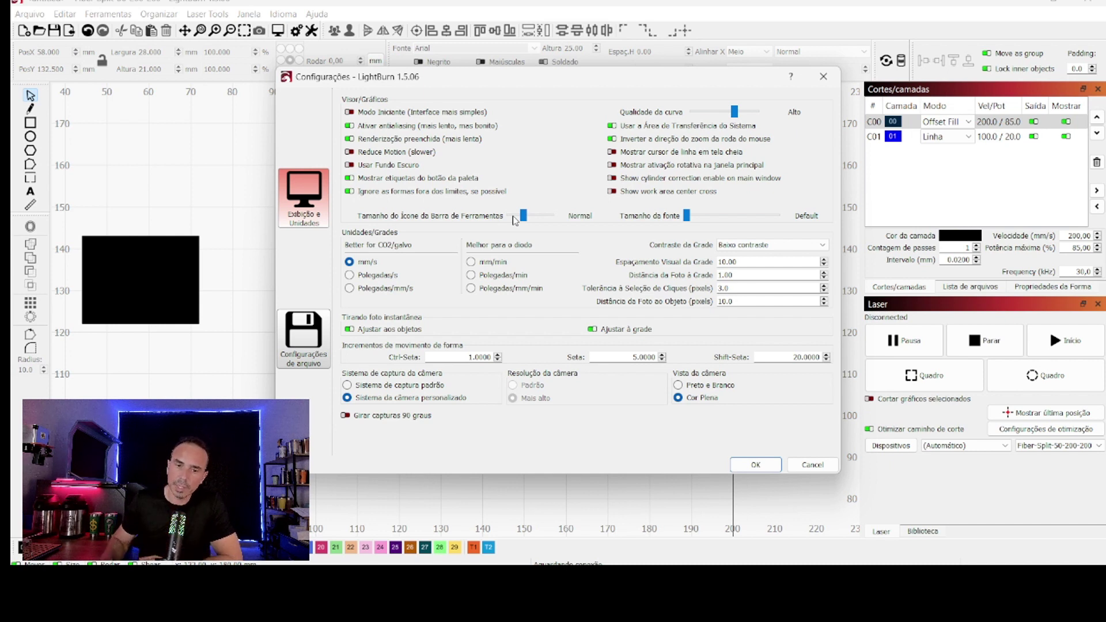
click(472, 262)
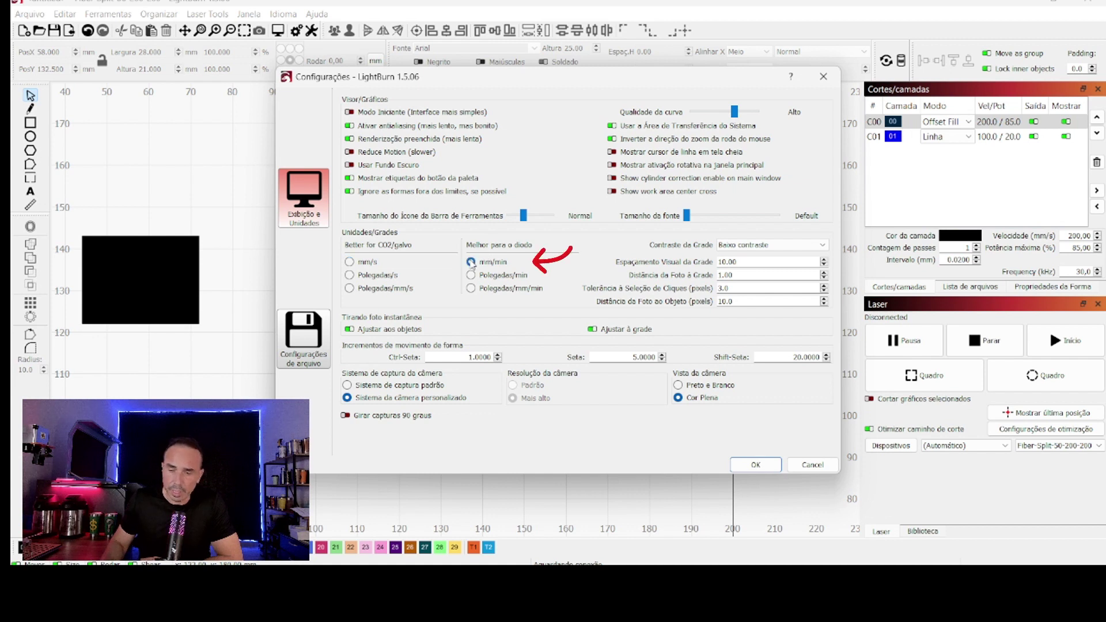
click(350, 264)
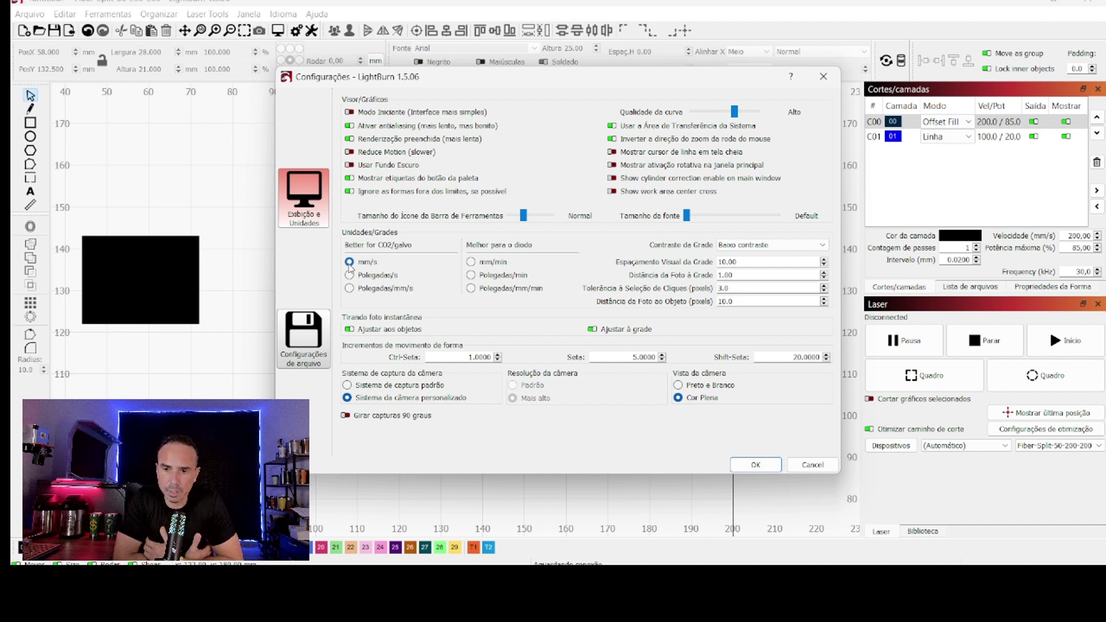
- Set the grid contrast (Contraste da Grade) to Fora, apply the settings, and inspect the whole work area
click(809, 246)
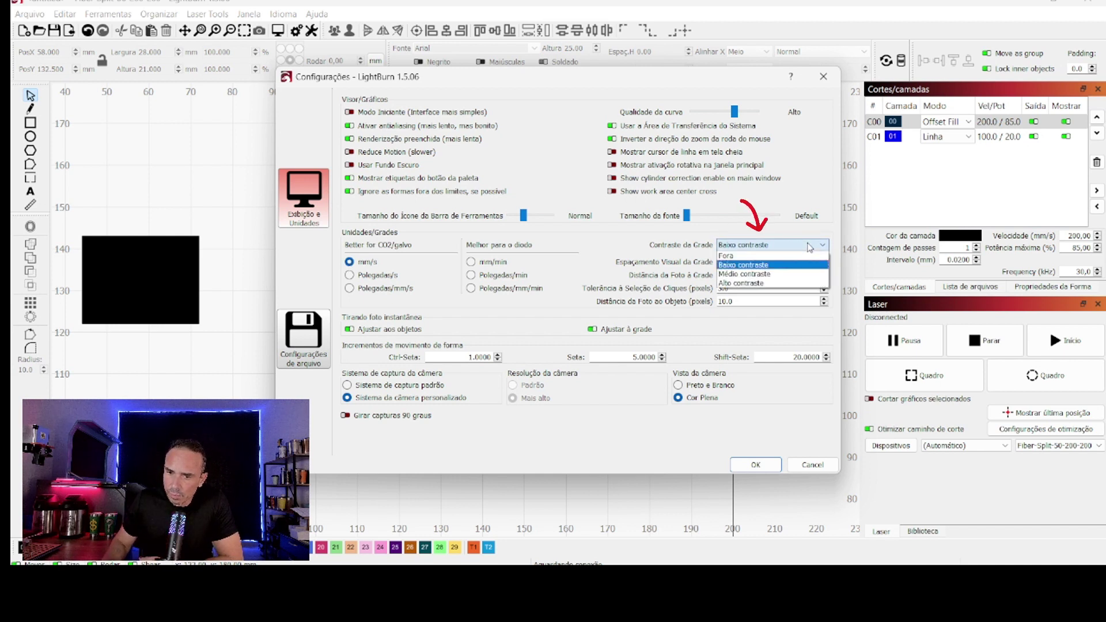
click(789, 256)
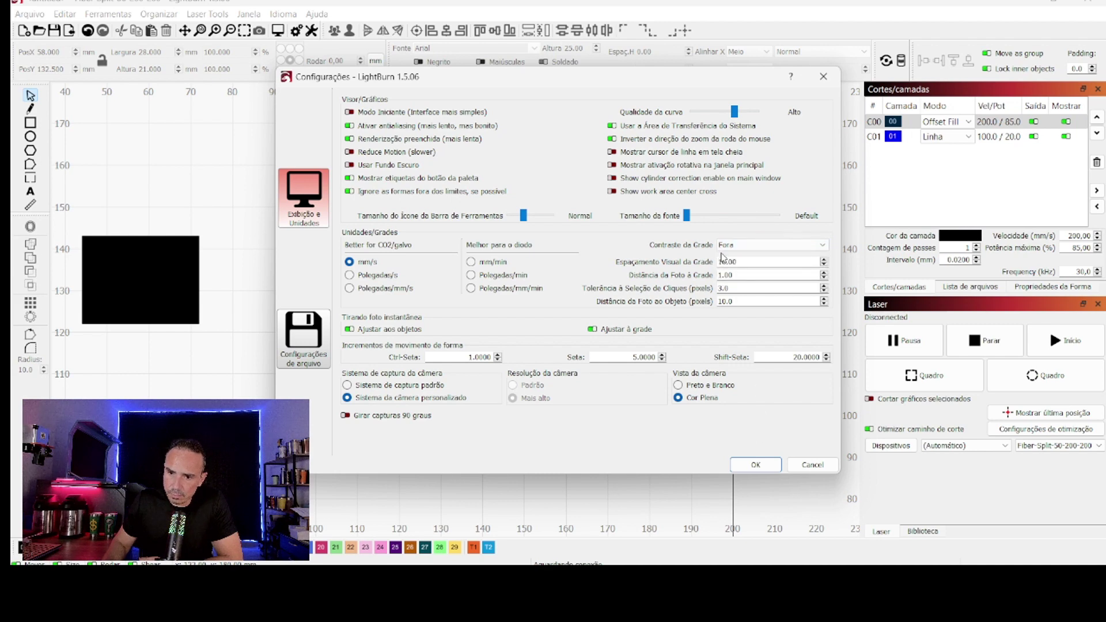
click(772, 465)
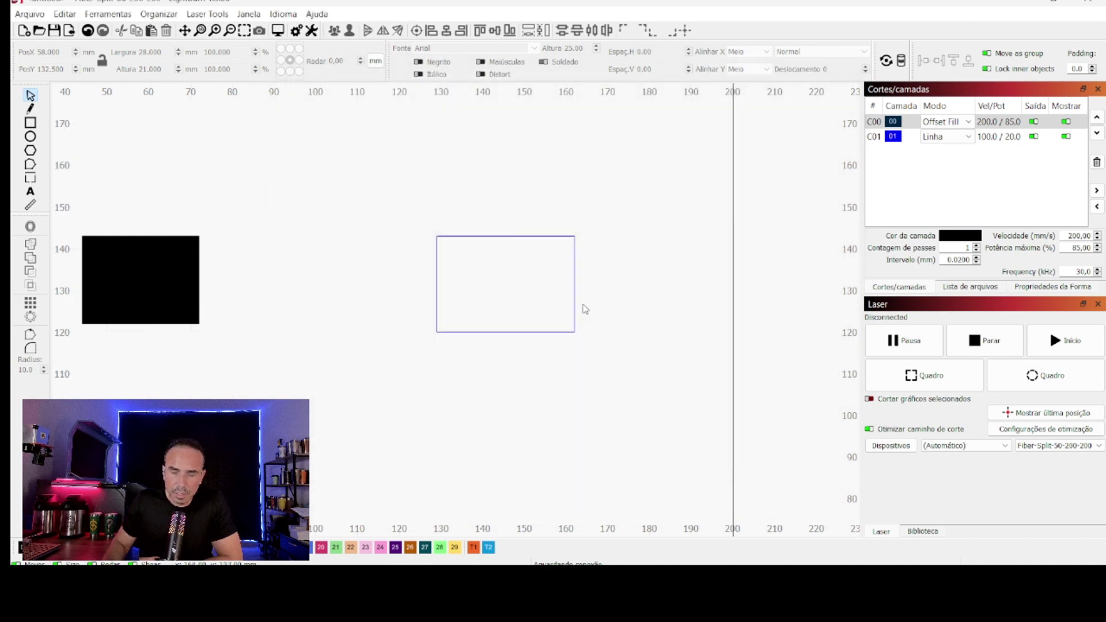
scroll(585, 307, down, 2)
scroll(598, 317, down, 1)
scroll(478, 197, down, 2)
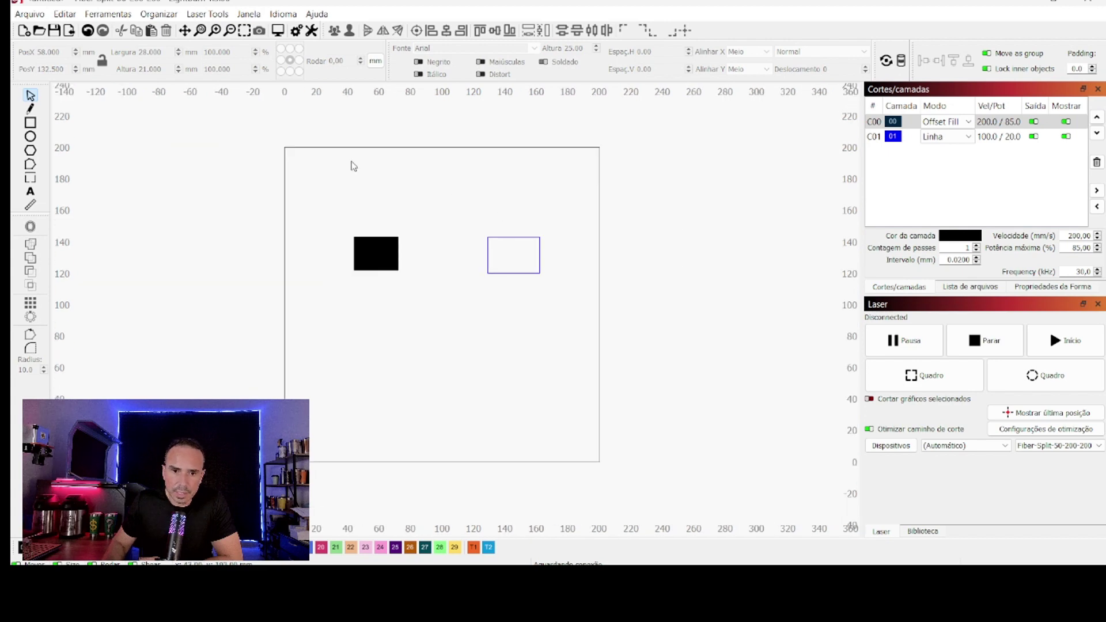
- Set the grid contrast back to Baixo contraste and apply the settings
click(297, 30)
click(769, 245)
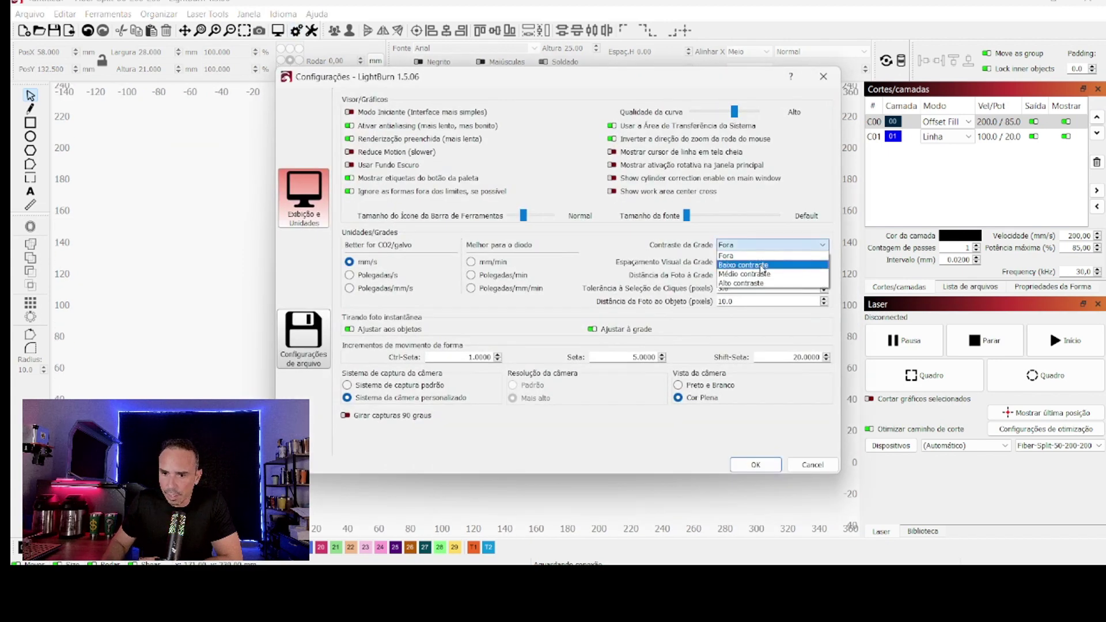
click(761, 264)
click(759, 464)
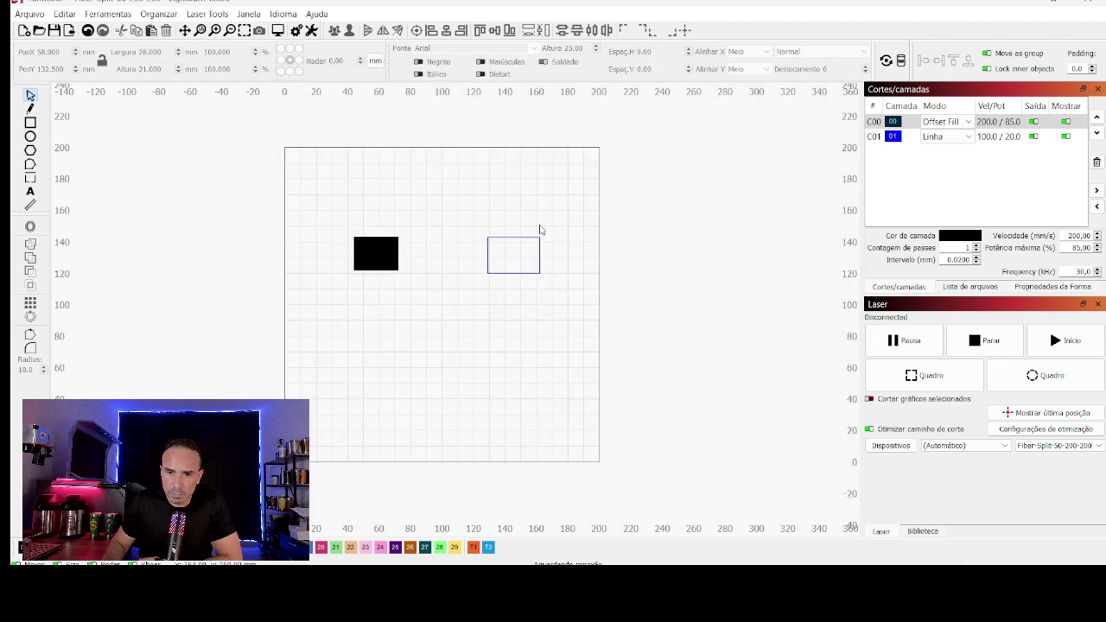
- Set the grid contrast to Alto contraste in the display settings and apply it
click(249, 14)
click(297, 30)
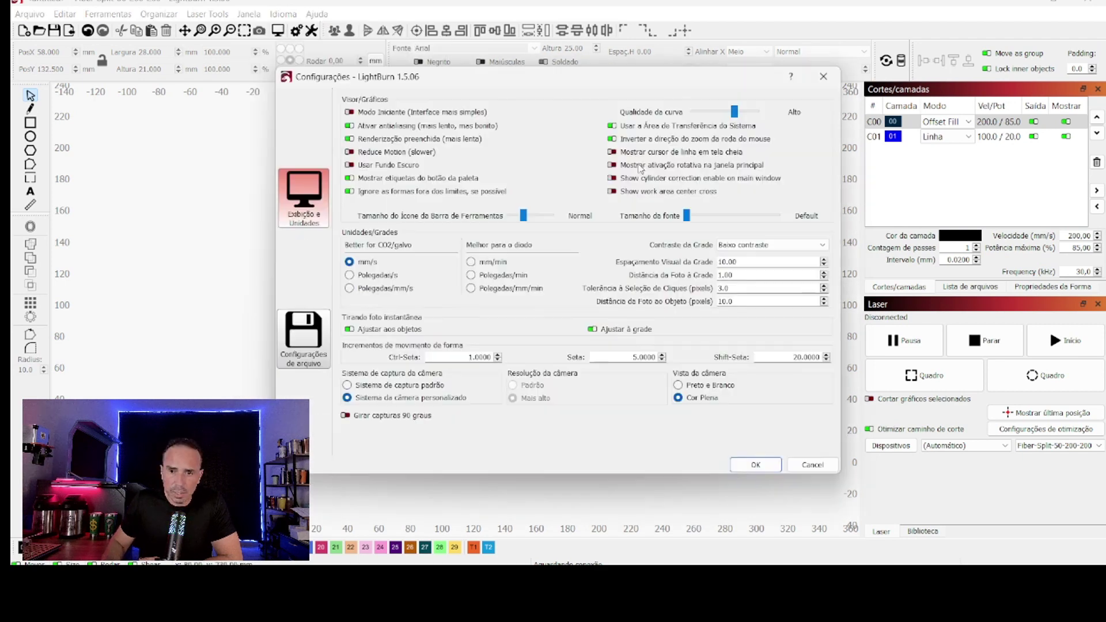
click(768, 246)
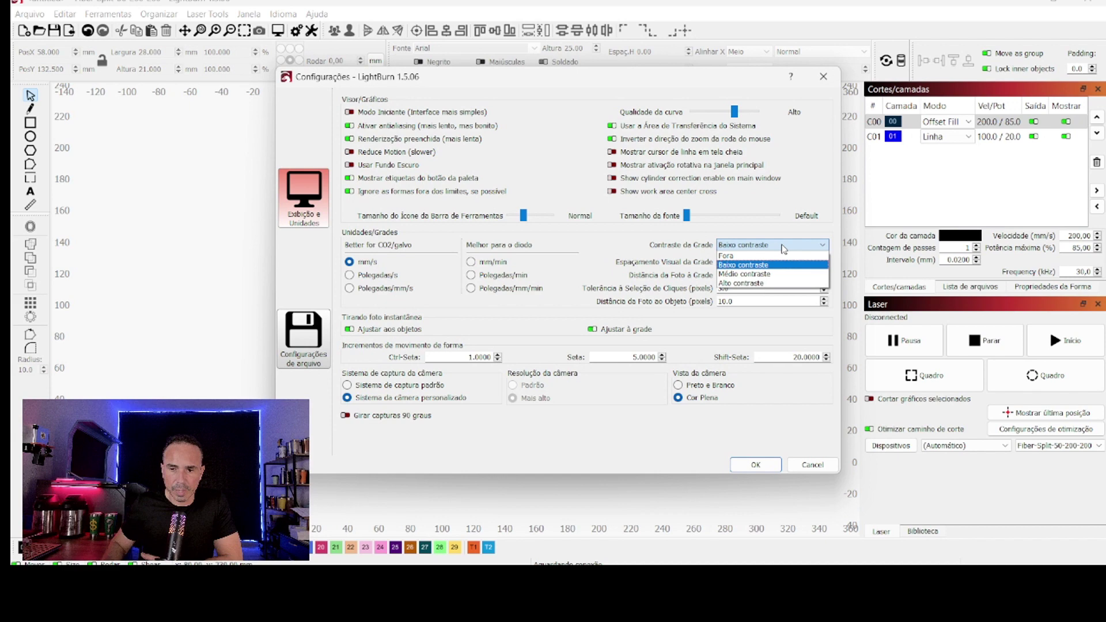
click(744, 283)
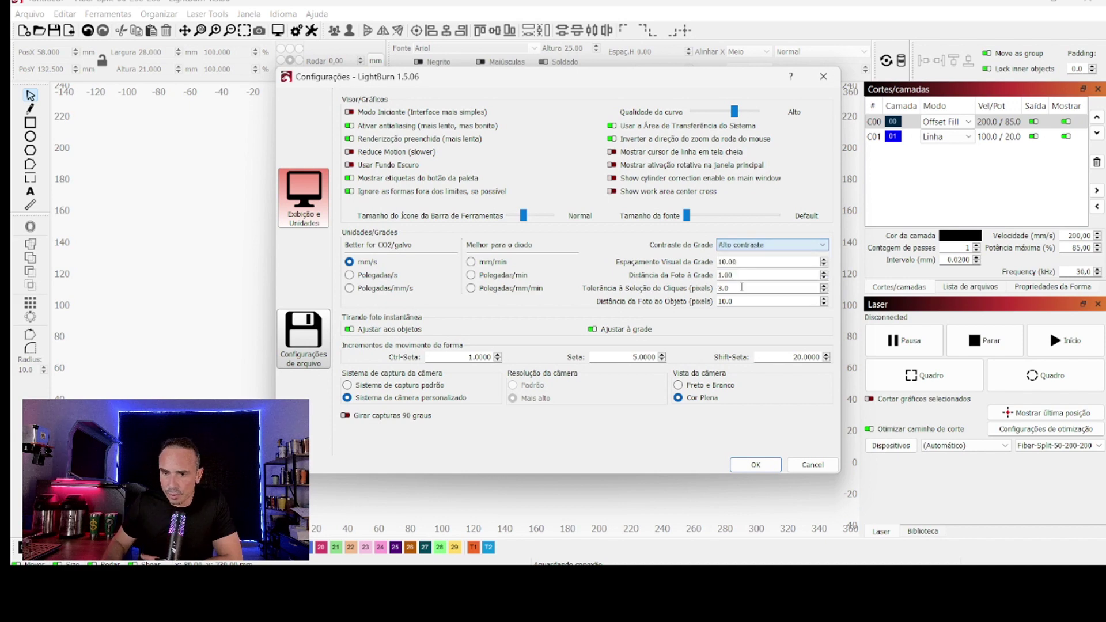
click(749, 461)
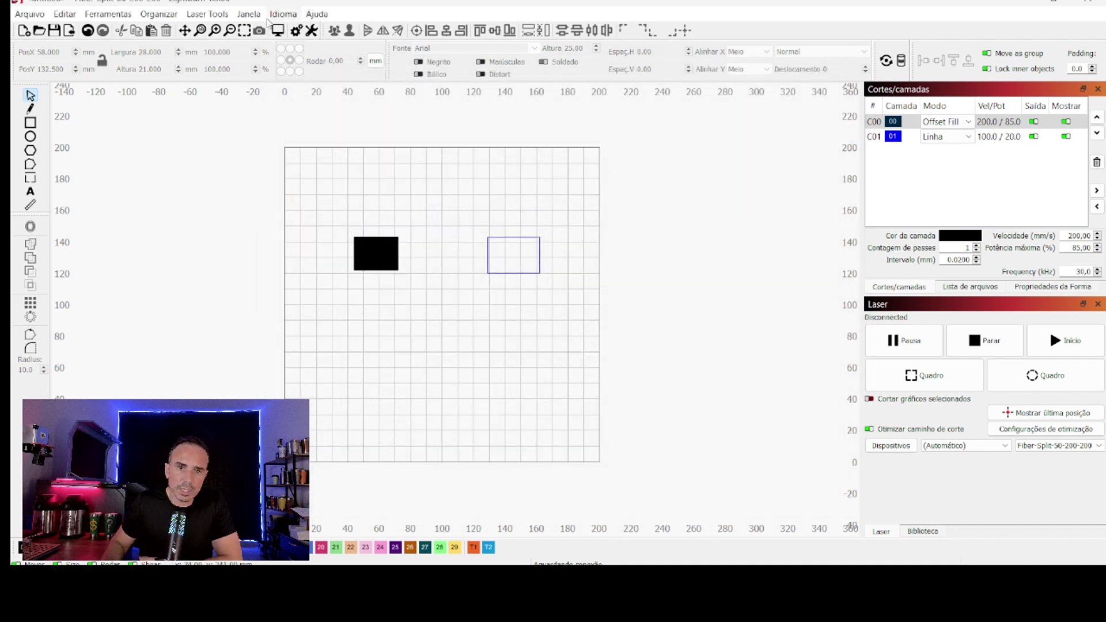
- Reopen the display settings and return the grid contrast to Baixo contraste
click(248, 13)
click(479, 122)
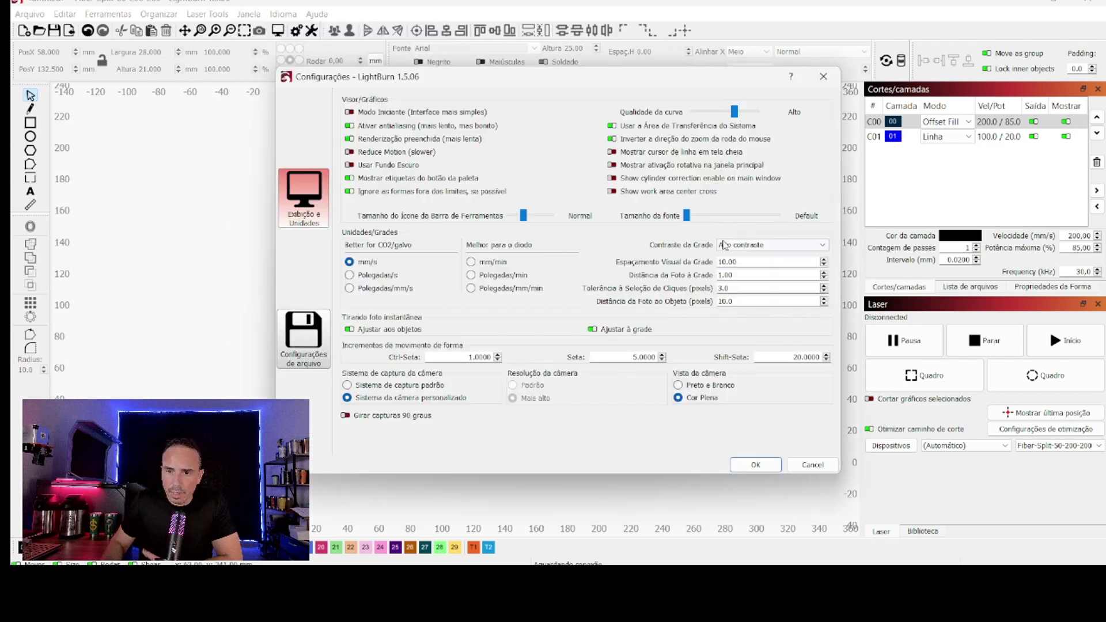
click(725, 245)
click(776, 269)
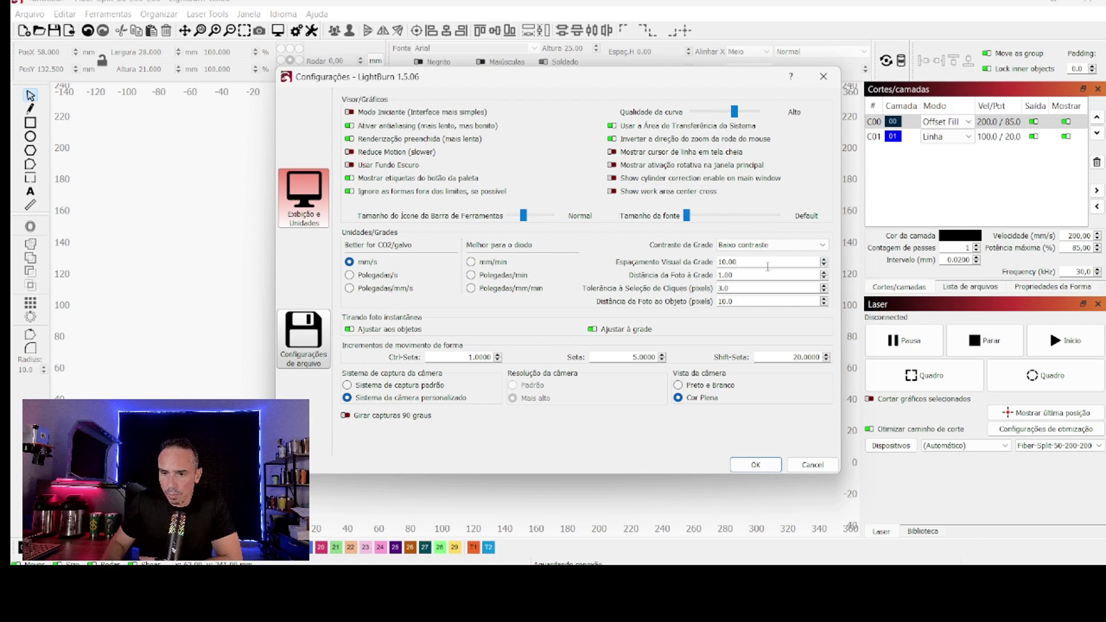
- Set the visual grid spacing (Espaçamento Visual da Grade) to 20 and apply the settings
double_click(721, 263)
text(20)
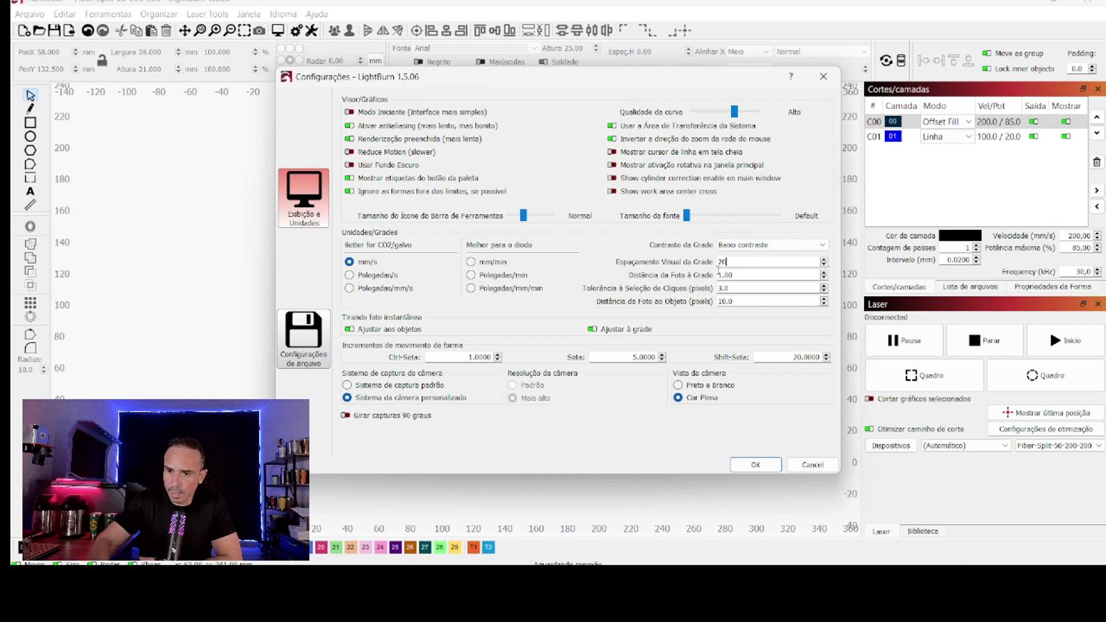
click(755, 464)
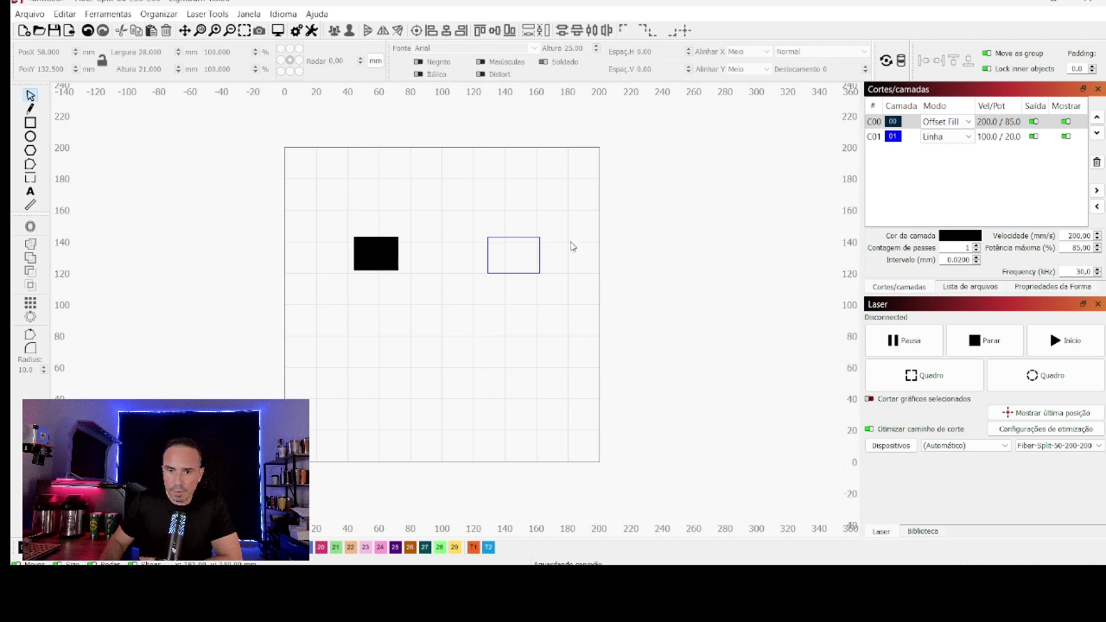
- Restore the visual grid spacing to 10 in the display settings and apply it
click(296, 31)
drag(740, 262, 695, 265)
text(10)
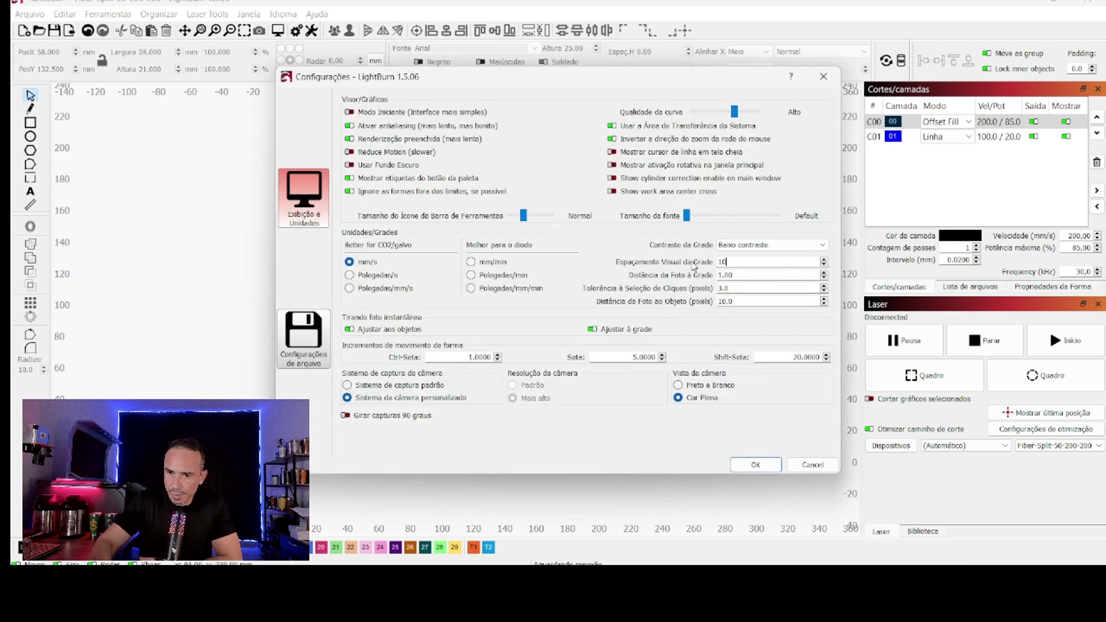
click(743, 277)
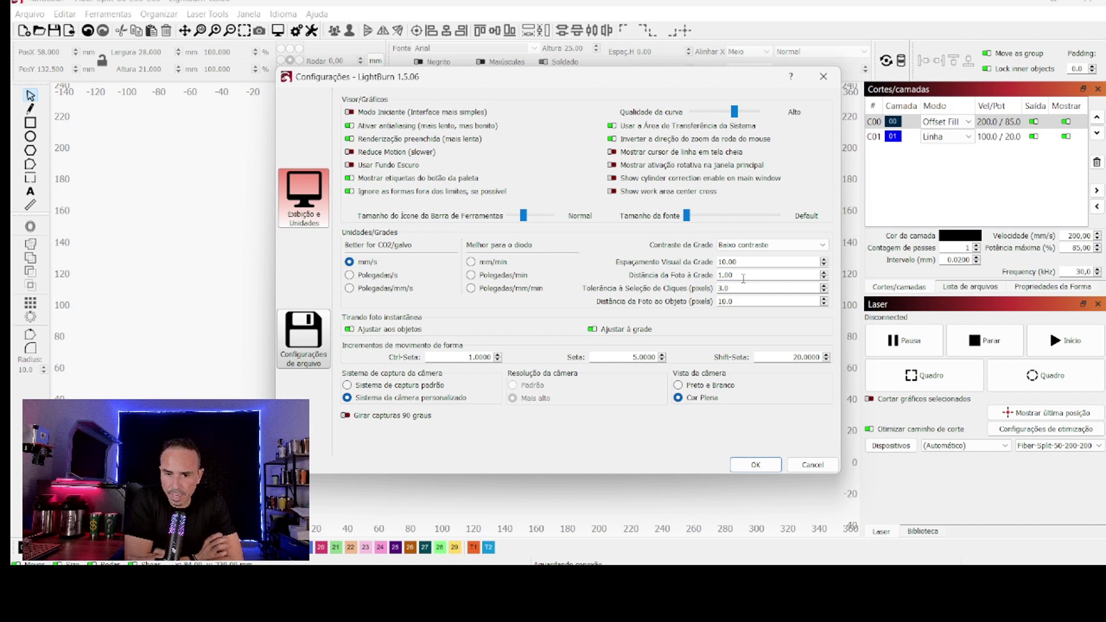
click(784, 287)
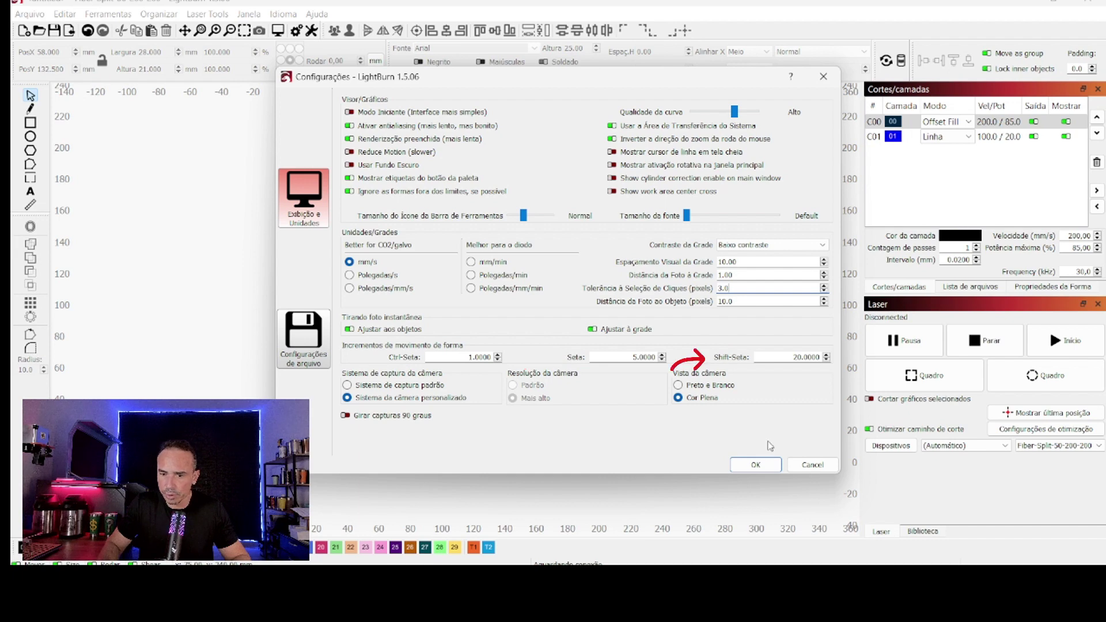
click(755, 465)
- Select the filled black rectangle and nudge it upward to a Y position of 147.5 mm
click(375, 261)
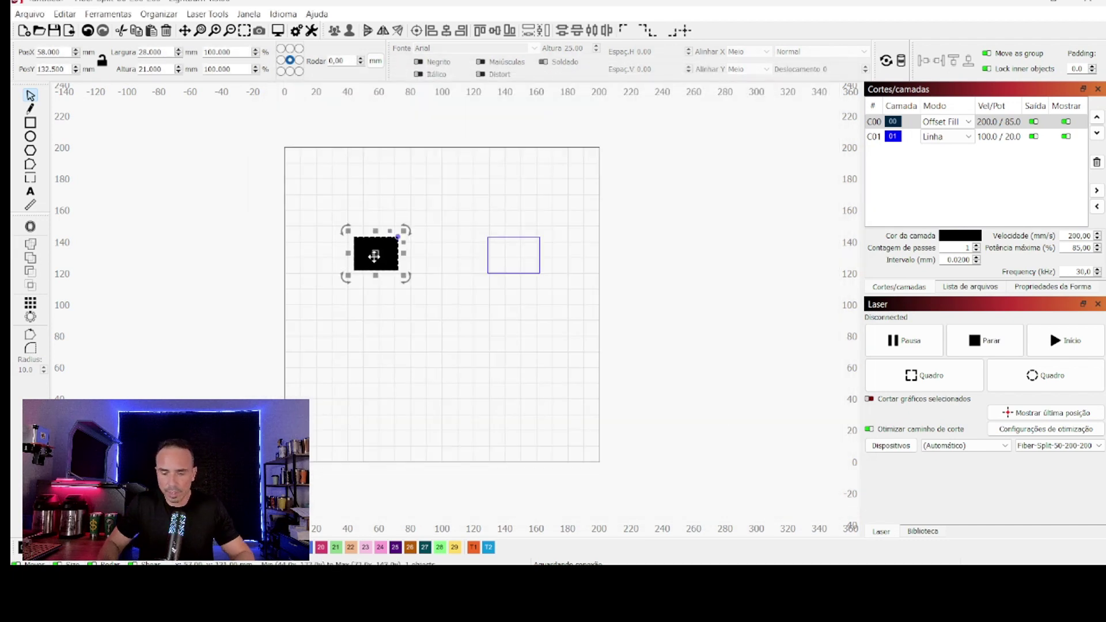
key(shift+Up)
key(shift+Up)
key(Up)
key(Up)
key(Up)
key(Up)
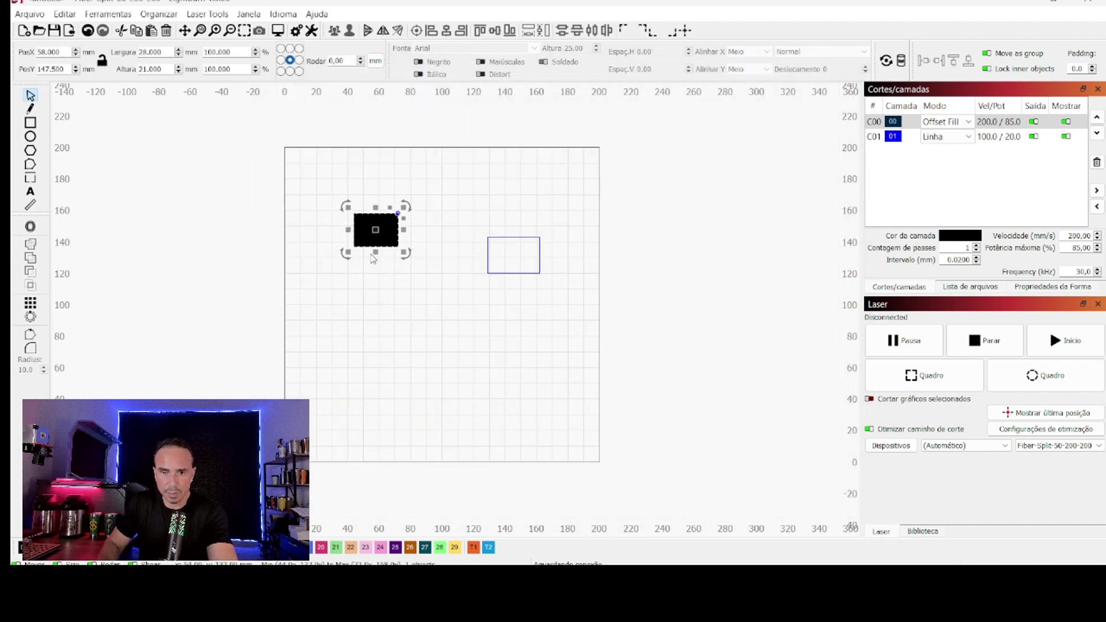
- Nudge the black rectangle down in small increments to a Y position of 141.5 mm
key(Down)
key(Down)
key(Down)
key(Down)
key(Down)
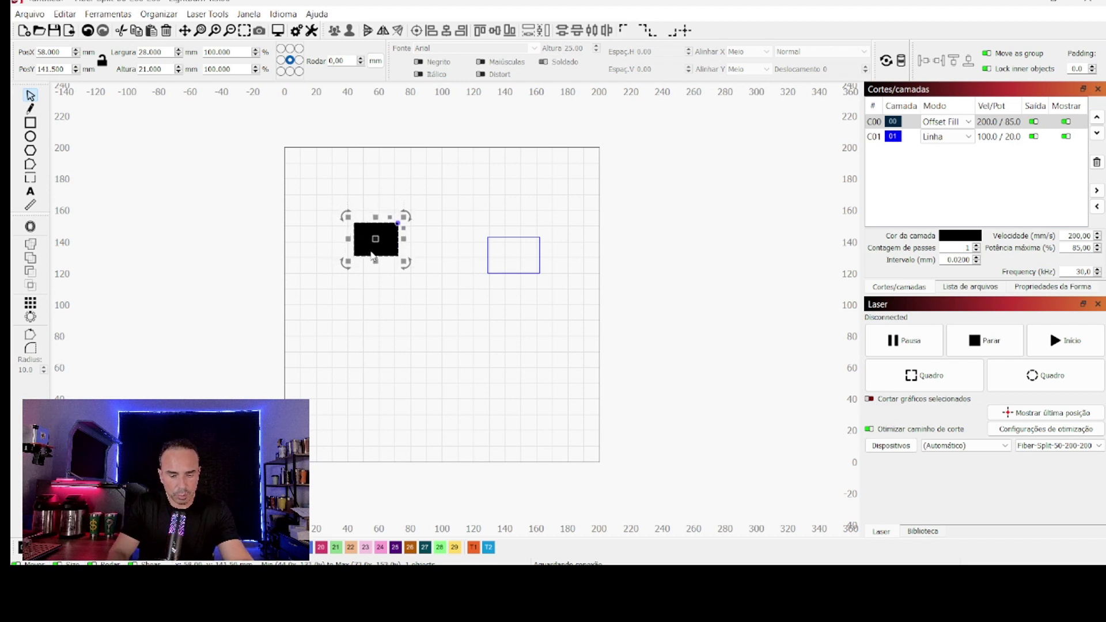
- Move the black rectangle down in large 20 mm increments to a Y position of 81.5 mm
key(shift+Down)
key(shift+Down)
key(shift+Down)
key(shift+Down)
key(shift+Down)
key(shift+Down)
key(shift+Down)
key(shift+Down)
key(shift+Down)
key(shift+Down)
key(shift+Down)
key(shift+Down)
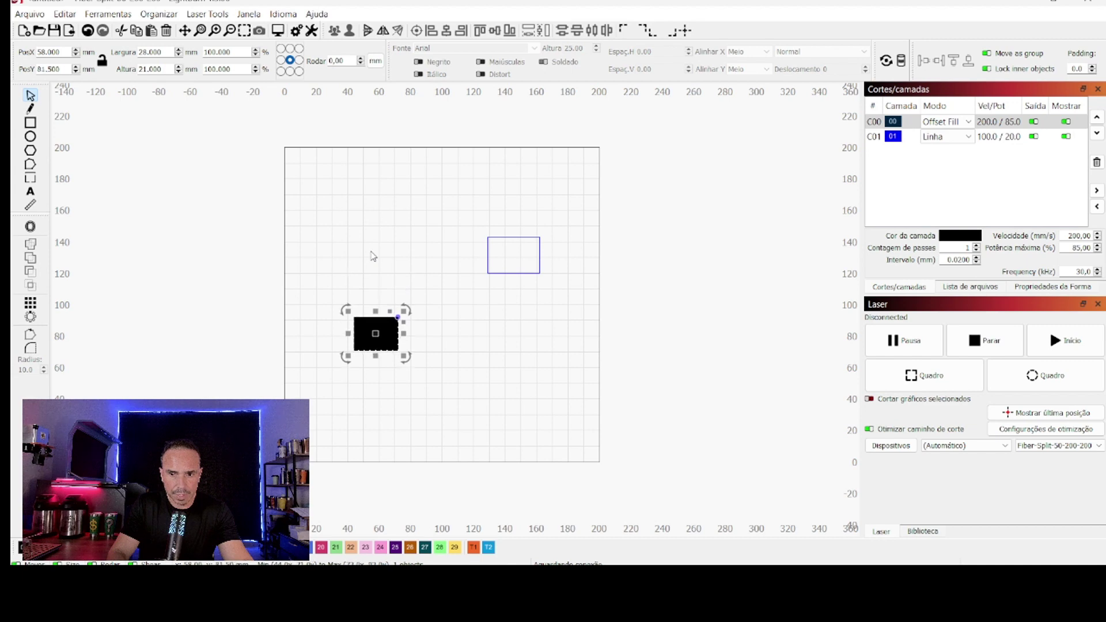
- Move the black rectangle back up in 20 mm increments to a Y position of 121.5 mm
key(shift+Up)
key(shift+Up)
key(shift+Up)
key(shift+Up)
key(shift+Up)
key(shift+Up)
key(shift+Up)
key(shift+Up)
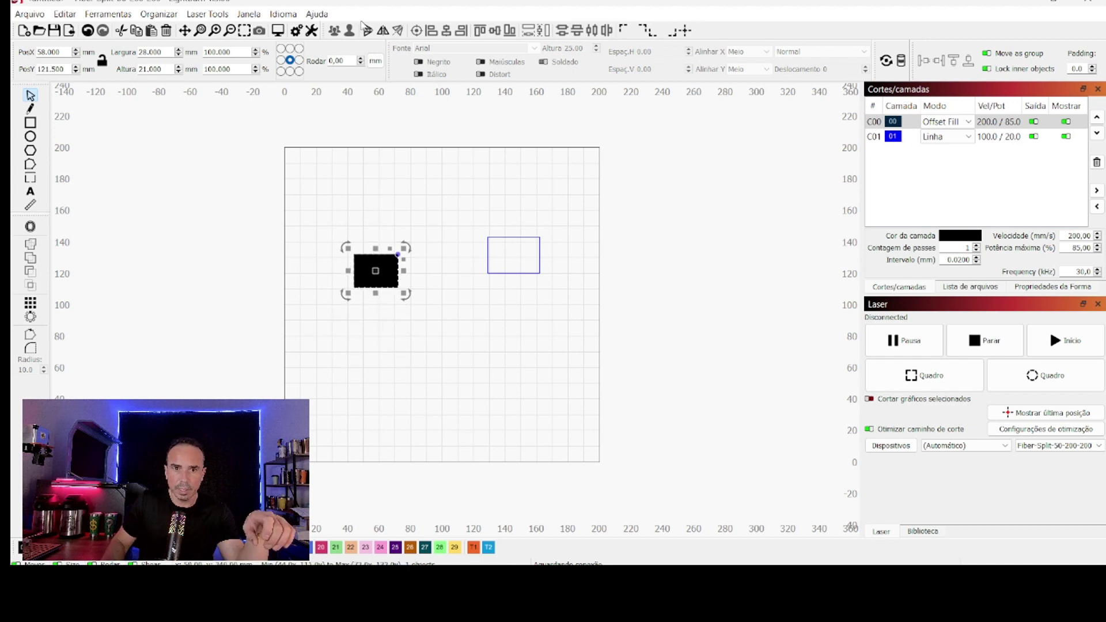
- Open the file settings page (Configurações de arquivo) of the program settings
click(298, 31)
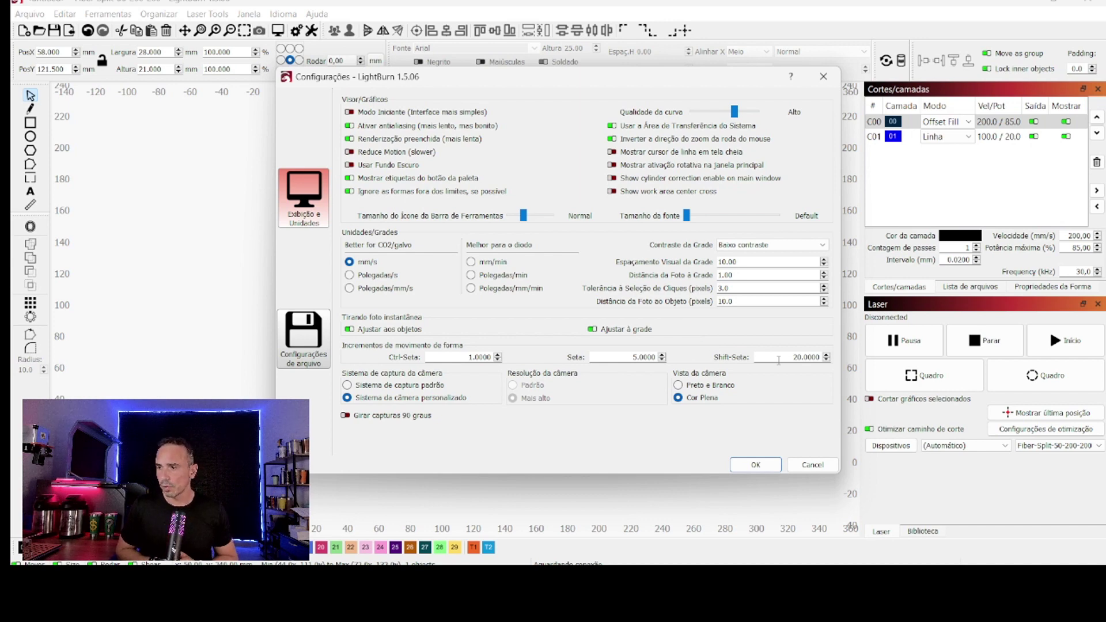
click(315, 346)
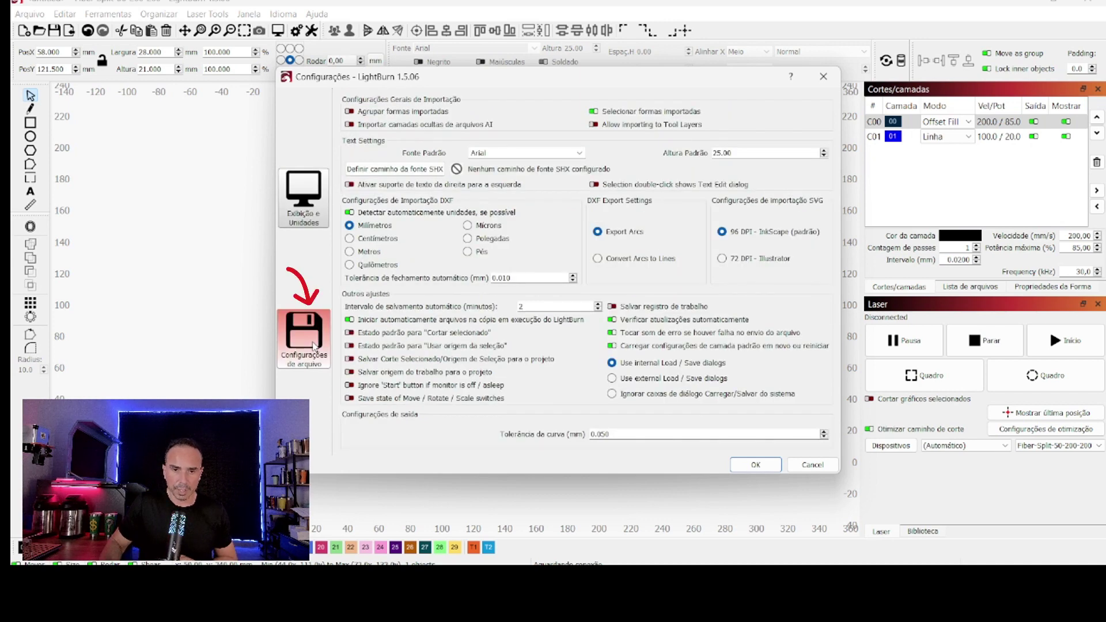